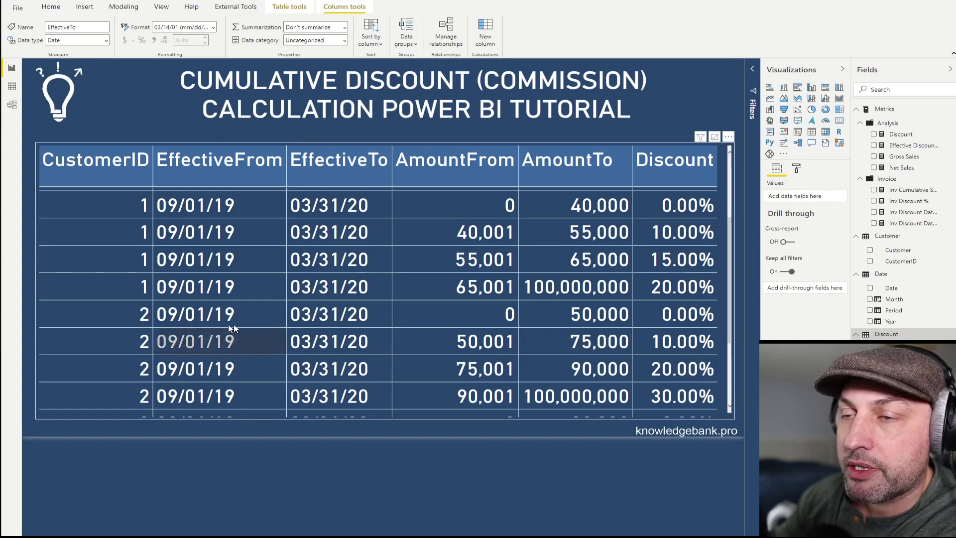
Review the discount tiers of customers 1, 2 and 3 in the discount table, including effective dates, amount ranges and percentages
scroll(179, 322, "down", 1)
scroll(179, 322, "down", 3)
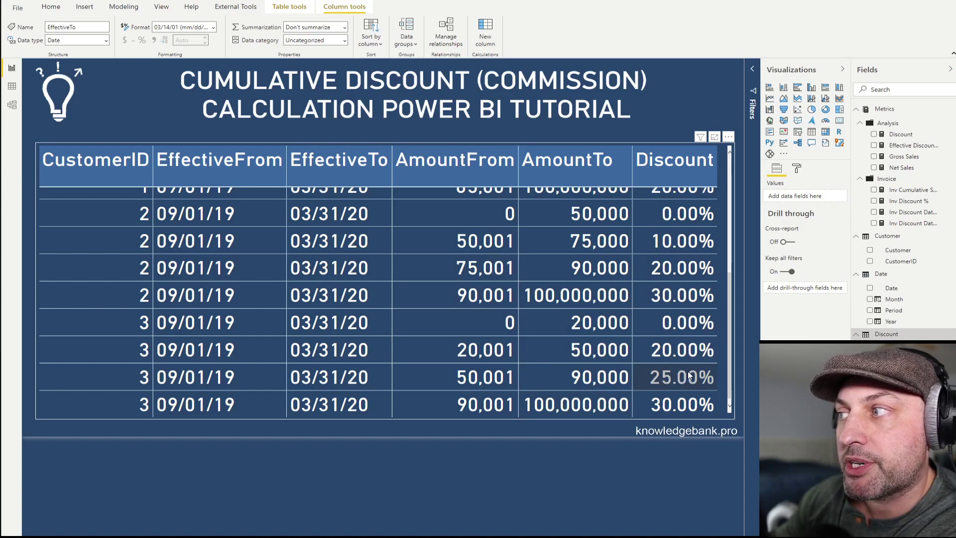
scroll(543, 373, "up", 1)
scroll(543, 372, "up", 1)
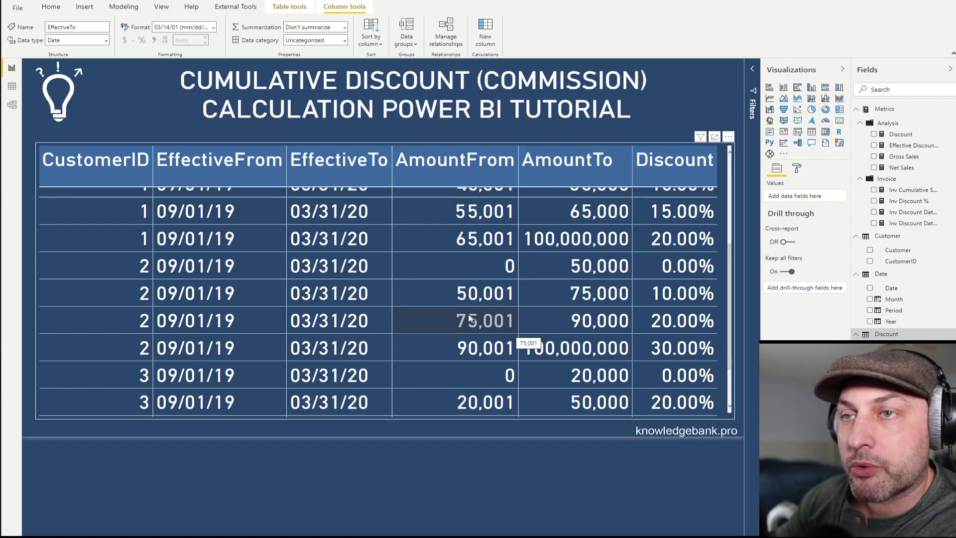
scroll(508, 329, "up", 3)
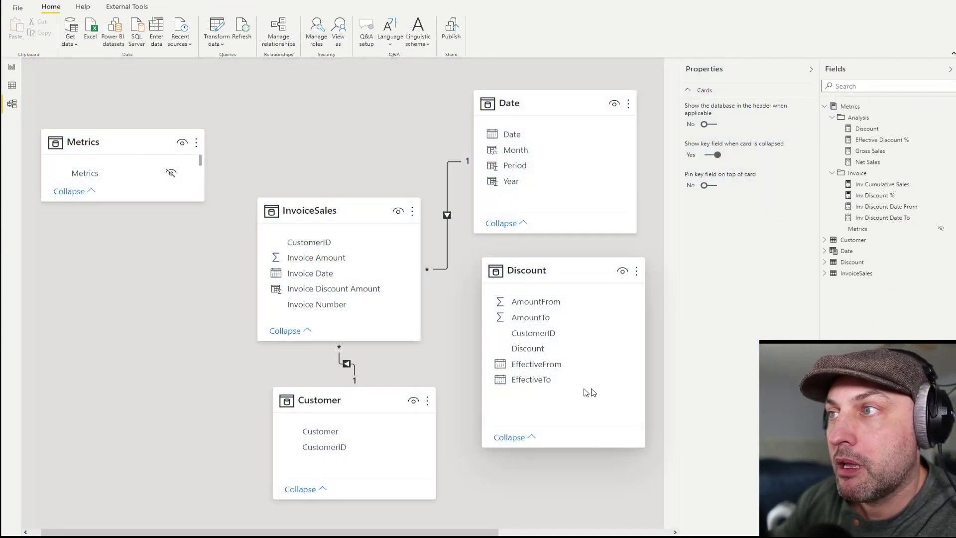
Inspect the InvoiceSales, Customer, Date and Discount tables and their relationships in the data model
left_click(327, 218)
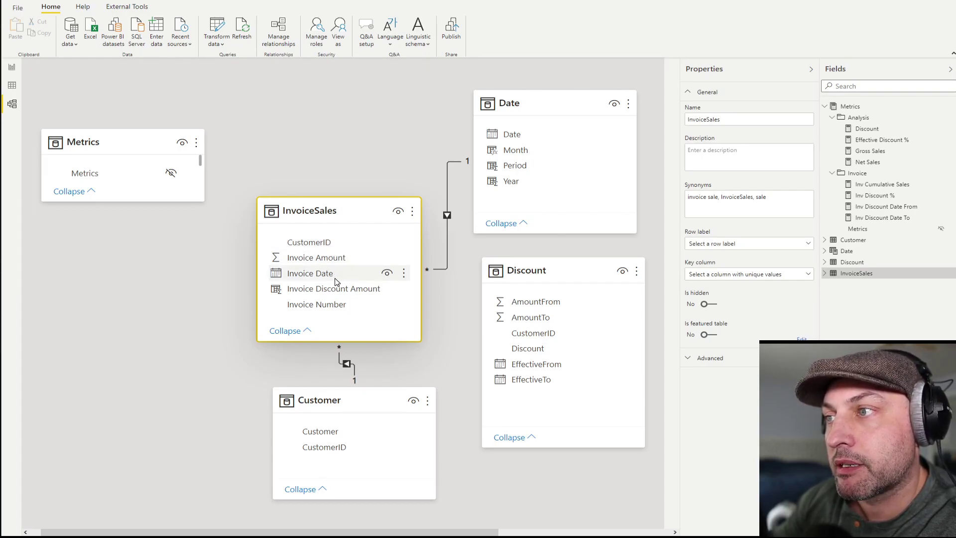
left_click(325, 394)
left_click(543, 103)
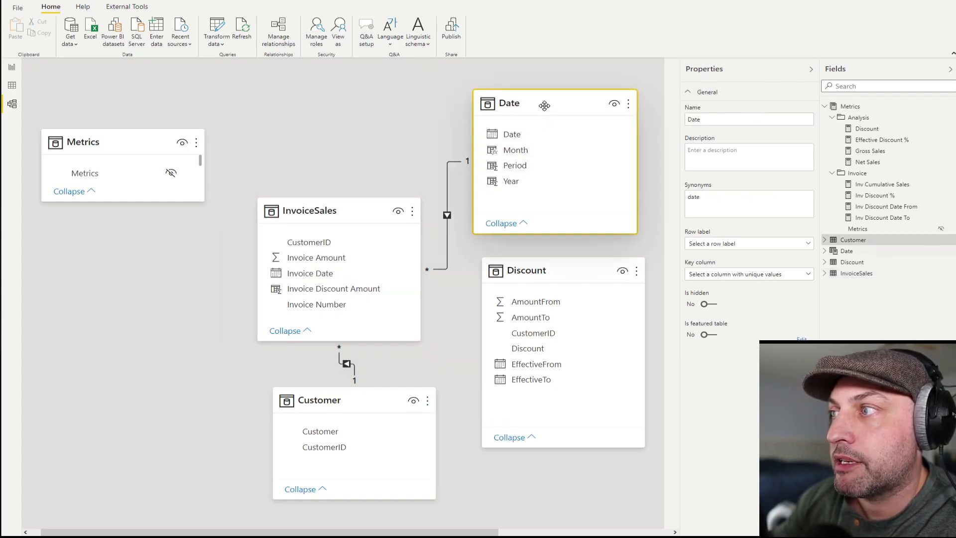
left_click(551, 274)
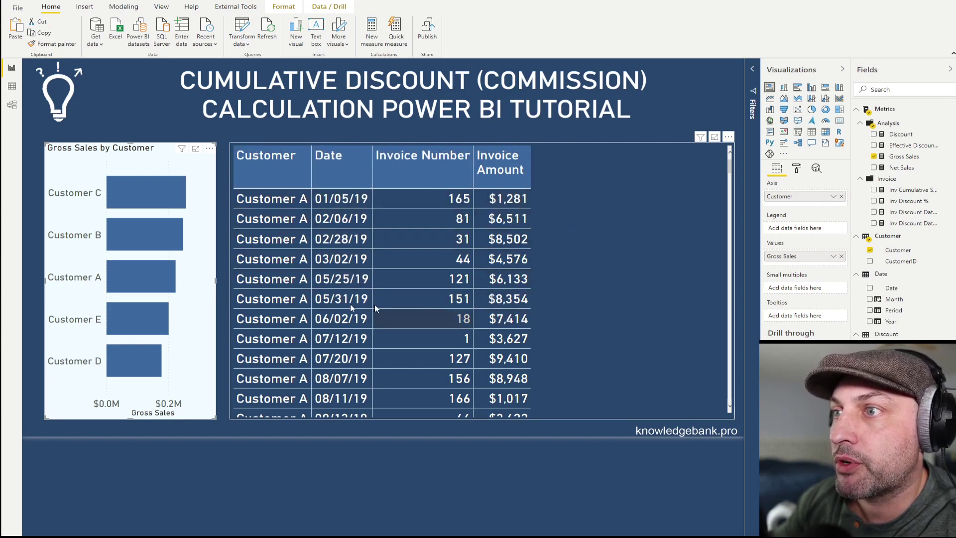
Filter the invoice table by Customer E and by Customer D using the Gross Sales by Customer chart
left_click(153, 316)
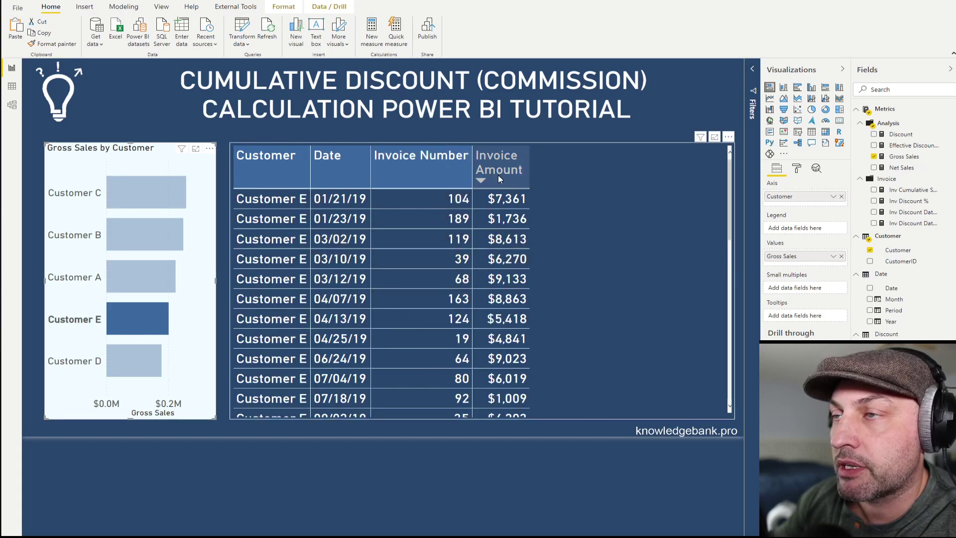
left_click(158, 370)
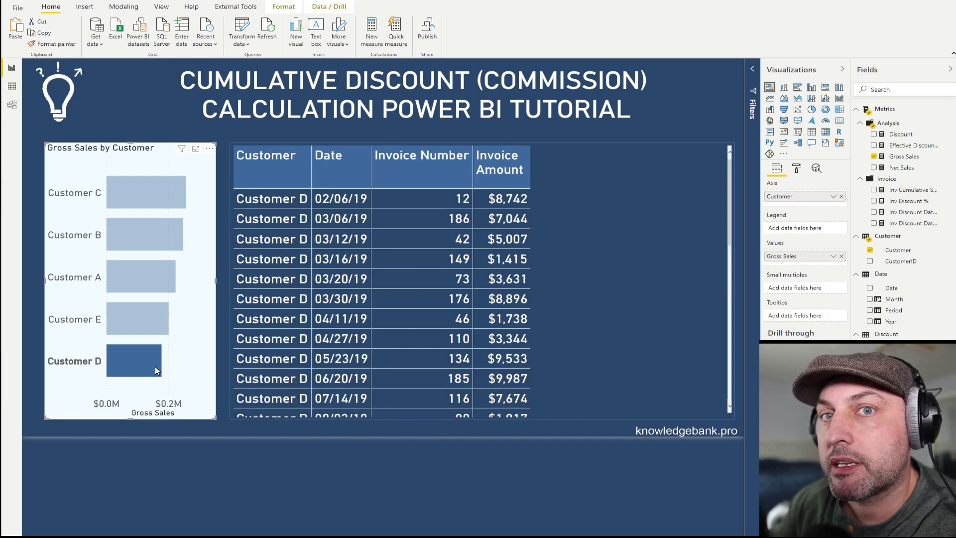
mouse_move(158, 370)
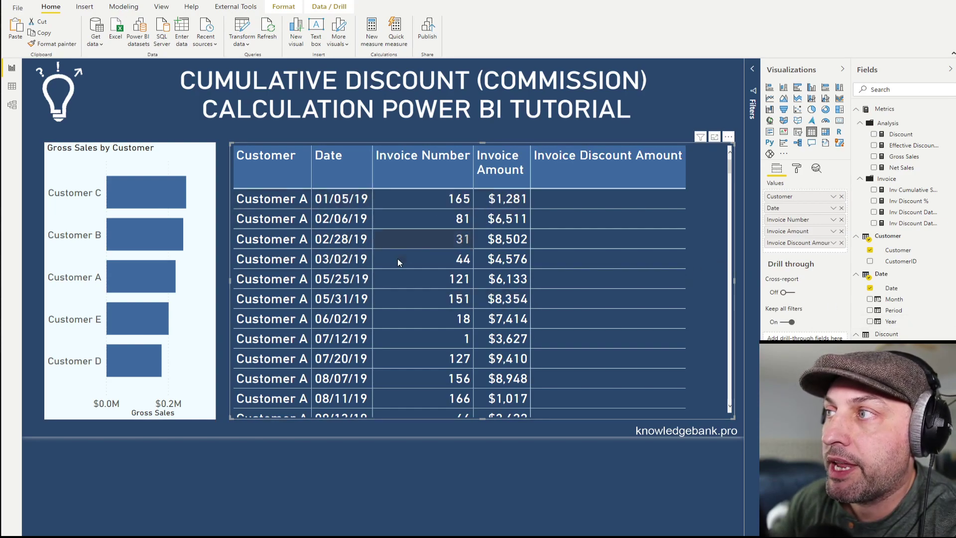
Review Customer A's Invoice Discount Amount values against the invoice dates and amounts in the invoice table
scroll(437, 298, "down", 3)
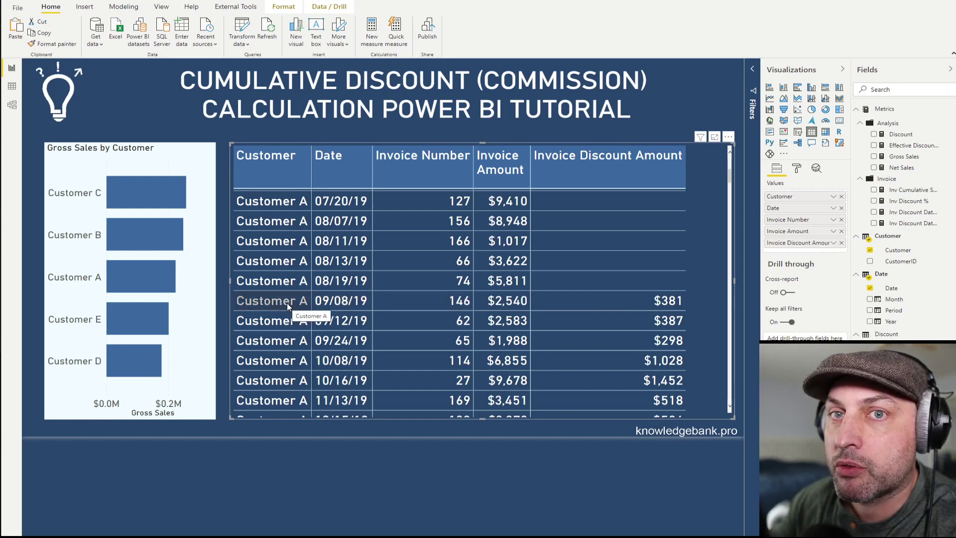
scroll(645, 312, "down", 2)
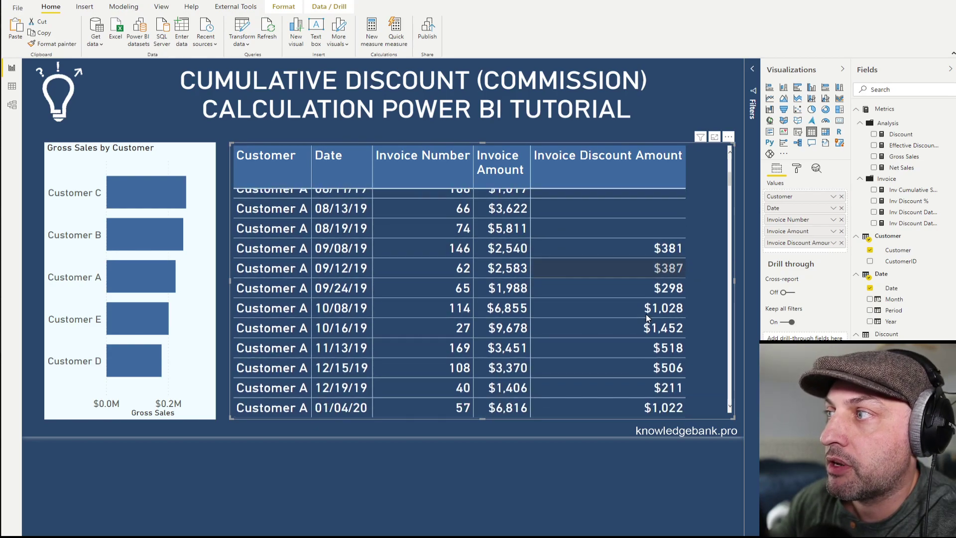
scroll(646, 315, "down", 2)
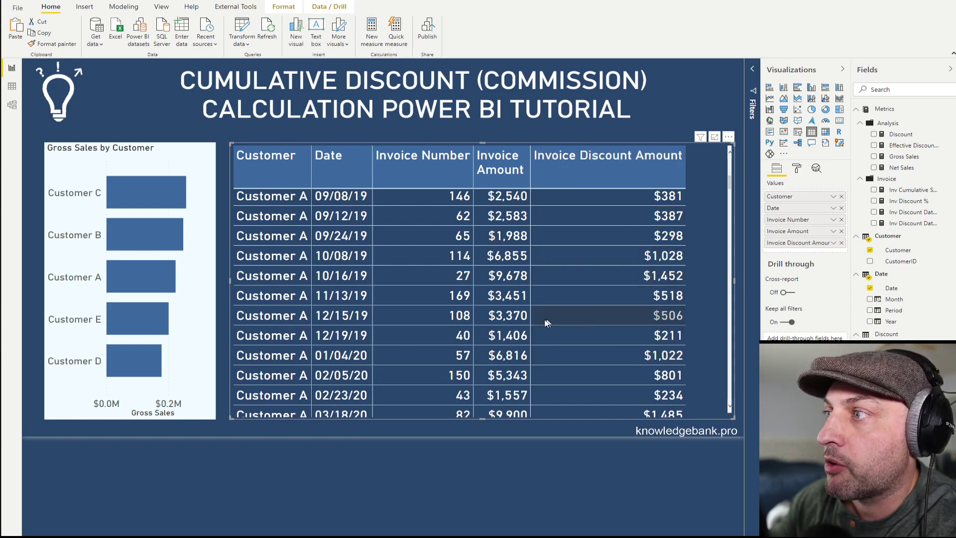
scroll(591, 313, "down", 4)
scroll(592, 316, "up", 8)
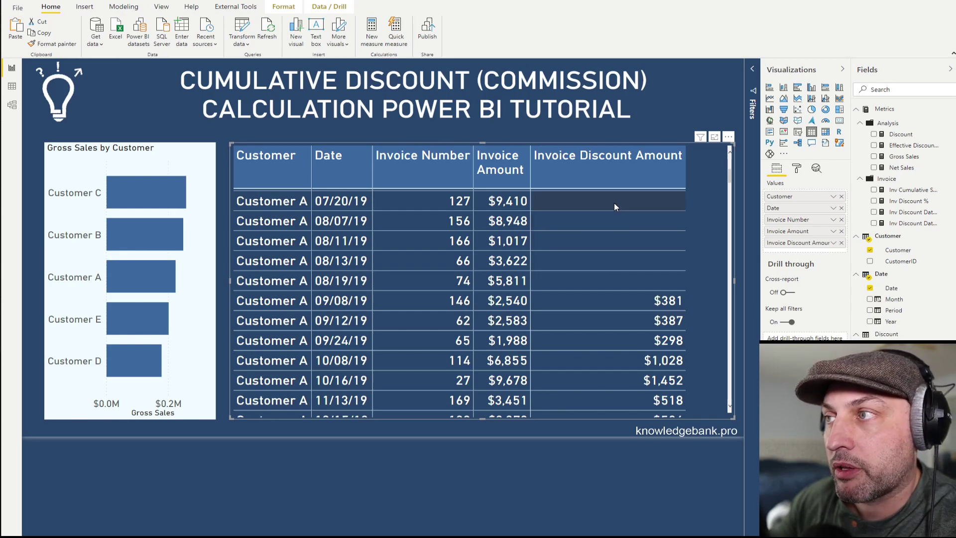
scroll(637, 330, "down", 2)
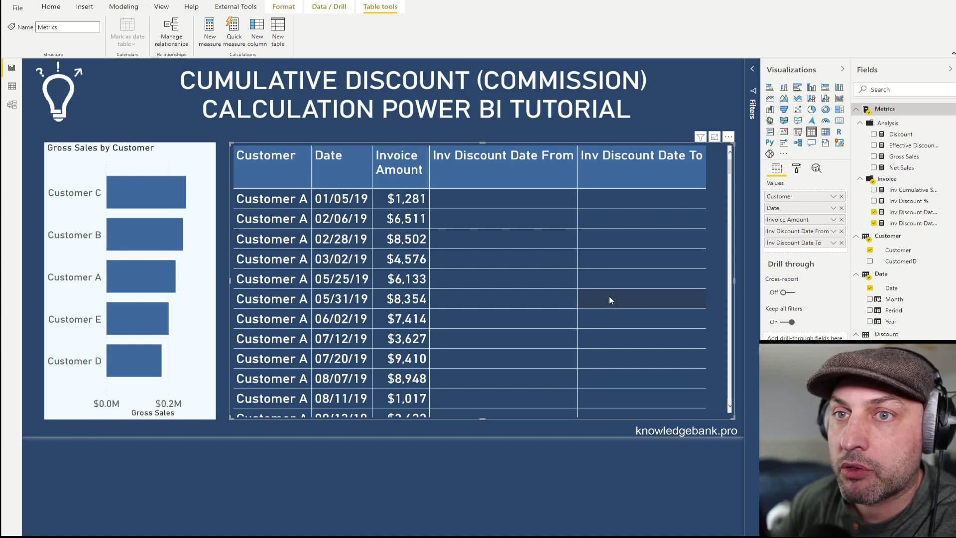
Check the Inv Discount Date From and Inv Discount Date To columns for Customer A's 2019 invoices
scroll(609, 295, "down", 2)
scroll(609, 296, "up", 2)
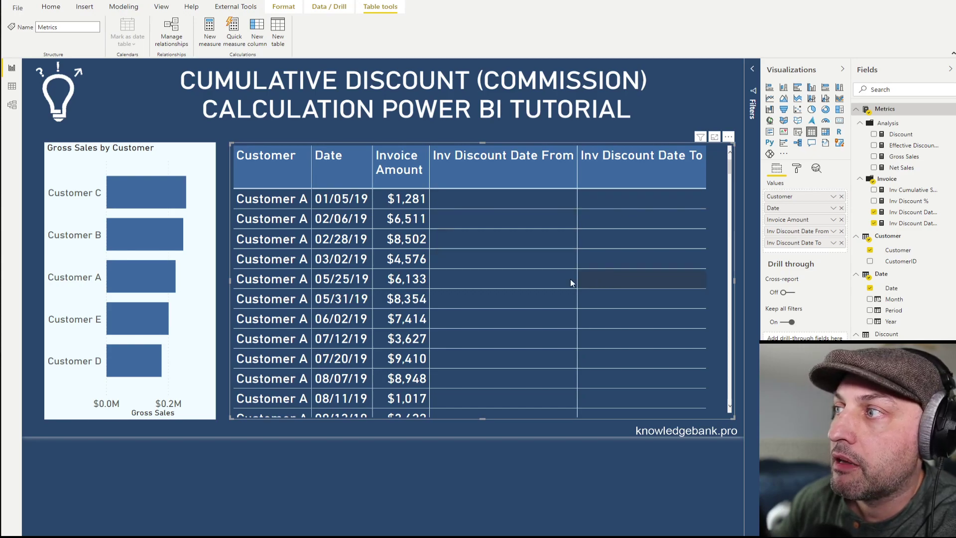
scroll(570, 294, "down", 4)
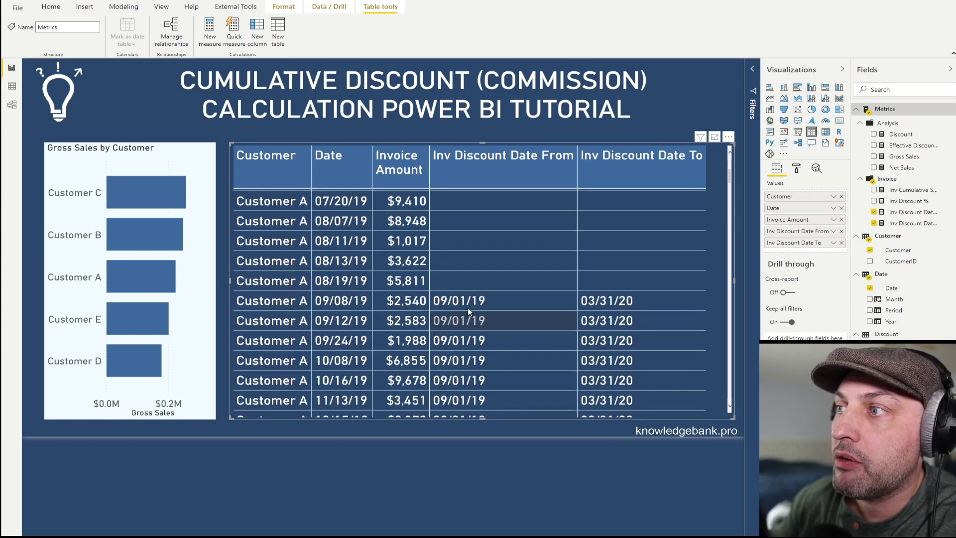
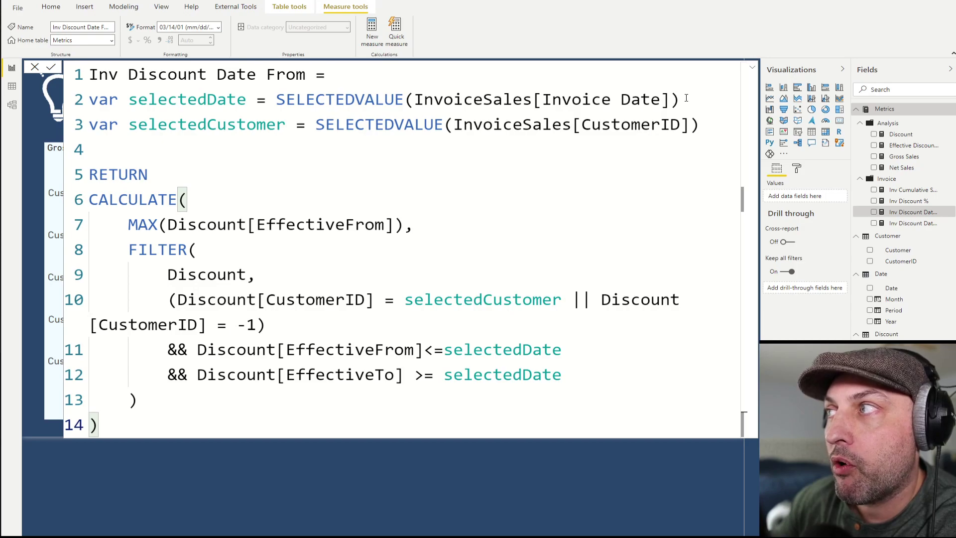
Examine the selectedDate and selectedCustomer variables and the EffectiveFrom and EffectiveTo filter conditions in the Inv Discount Date From measure
left_click_drag(680, 100, 408, 100)
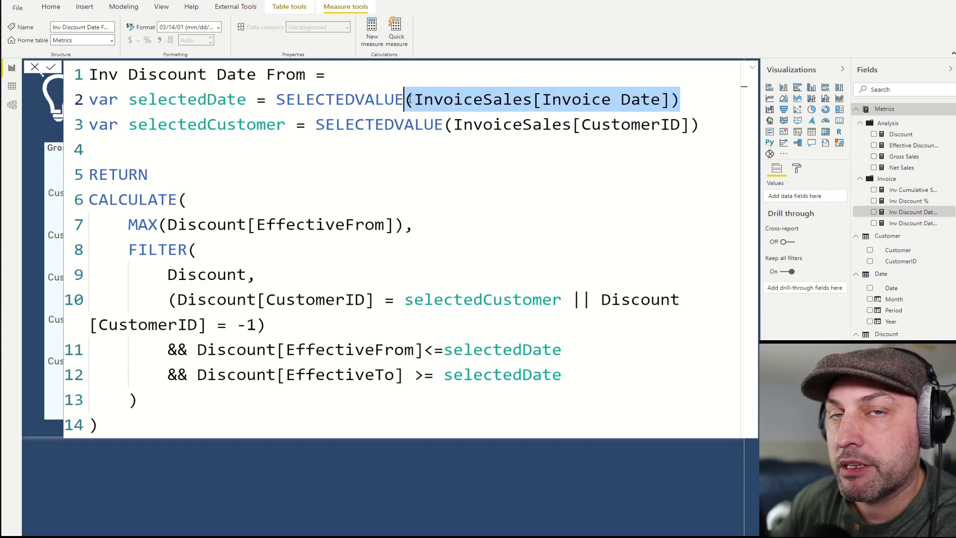
left_click_drag(700, 125, 319, 124)
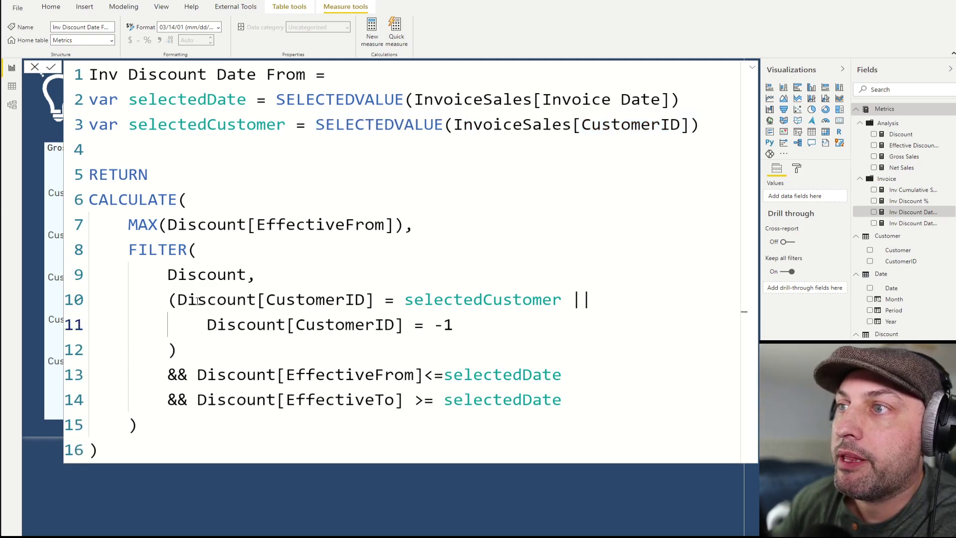
double_click(236, 277)
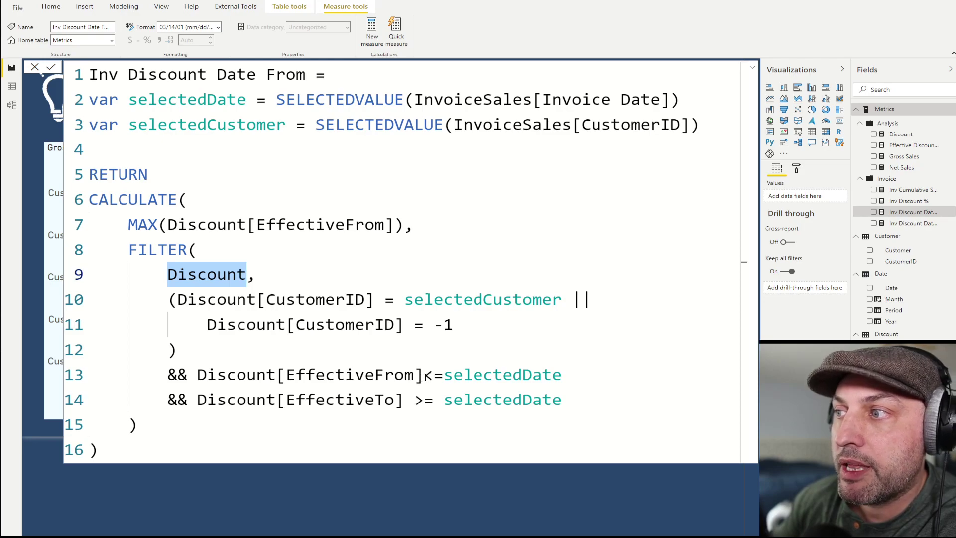
left_click_drag(424, 376, 198, 377)
left_click(398, 400)
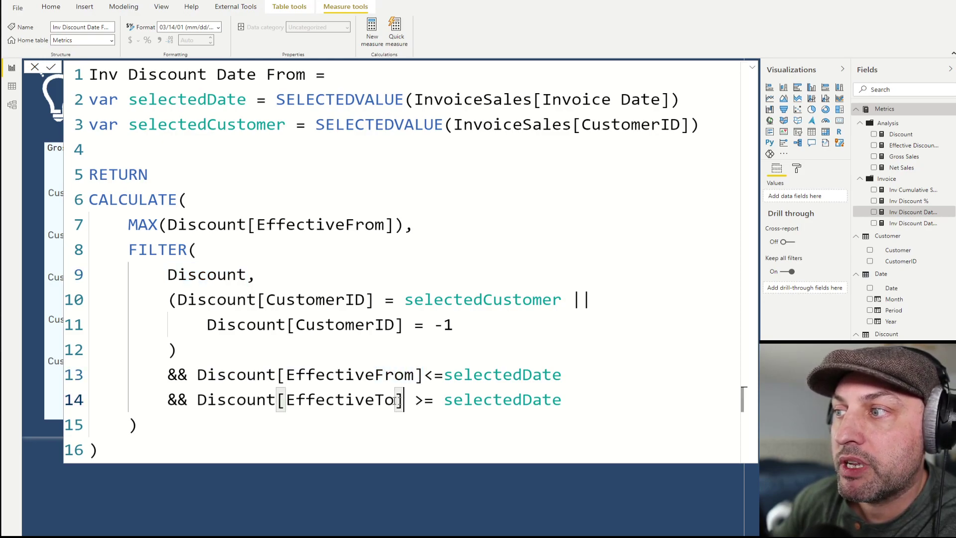
left_click_drag(398, 401, 204, 403)
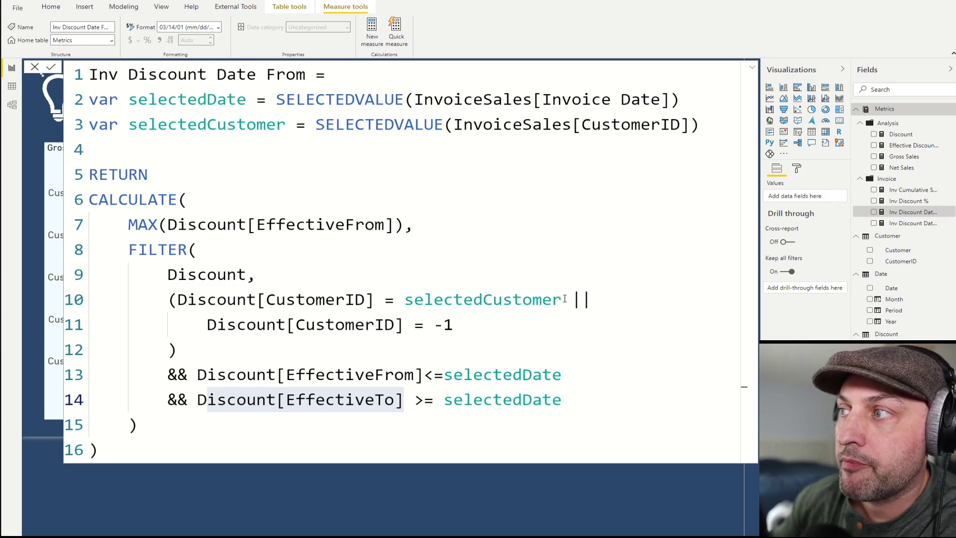
Examine the two alternative CustomerID conditions and the MAX(Discount[EffectiveFrom]) expression in the Inv Discount Date From measure
left_click_drag(565, 299, 176, 303)
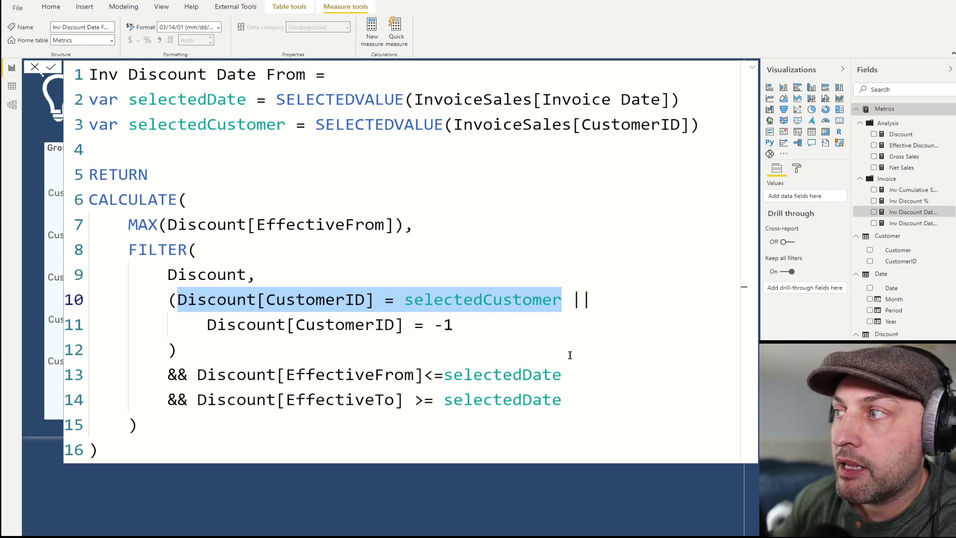
left_click(592, 302)
left_click_drag(563, 302, 177, 304)
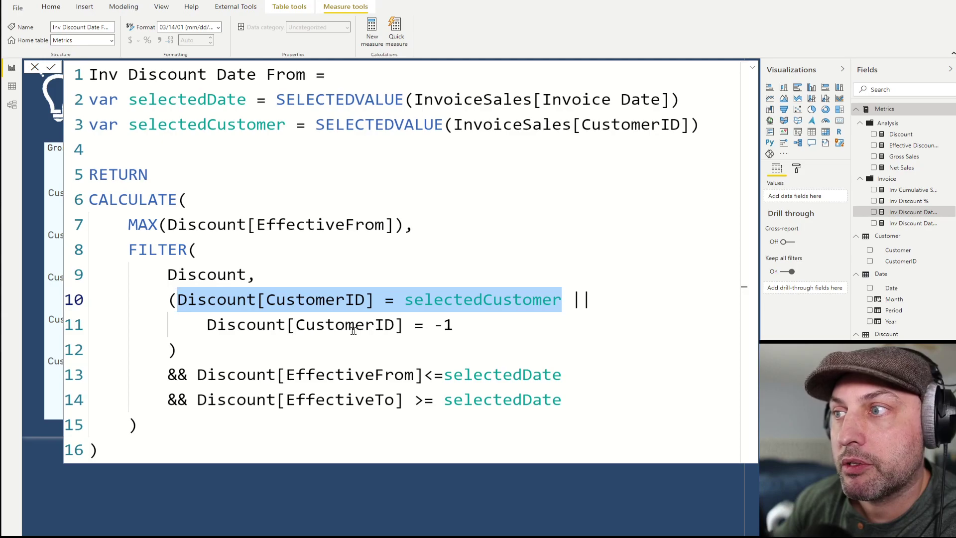
left_click_drag(459, 323, 206, 325)
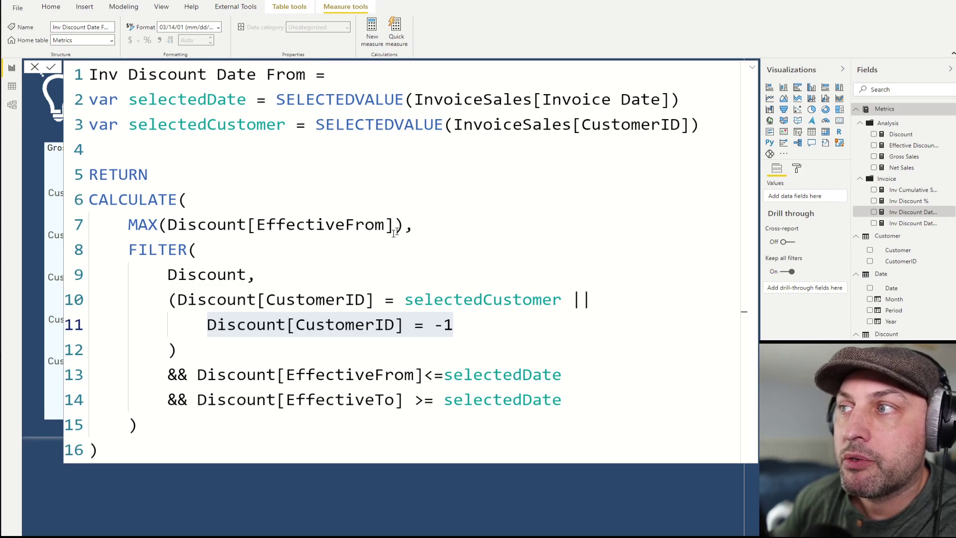
left_click_drag(404, 225, 128, 225)
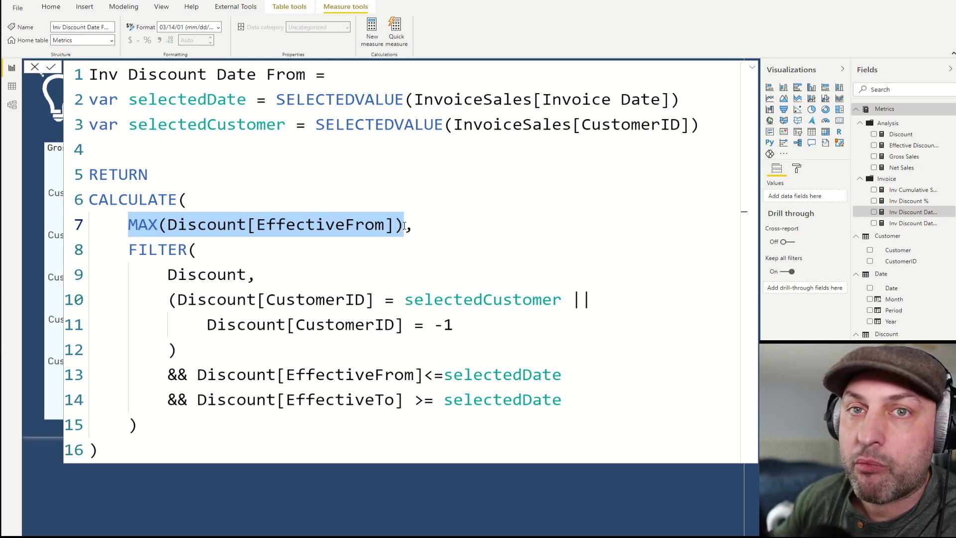
Open the Inv Discount Date To measure and examine the Discount[EffectiveTo] column inside its MIN expression
left_click(913, 223)
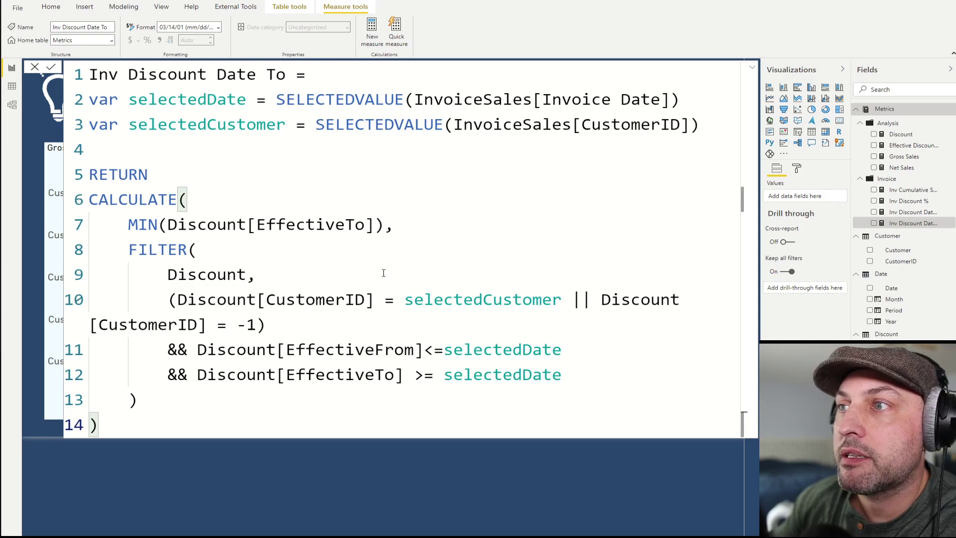
left_click_drag(375, 225, 167, 226)
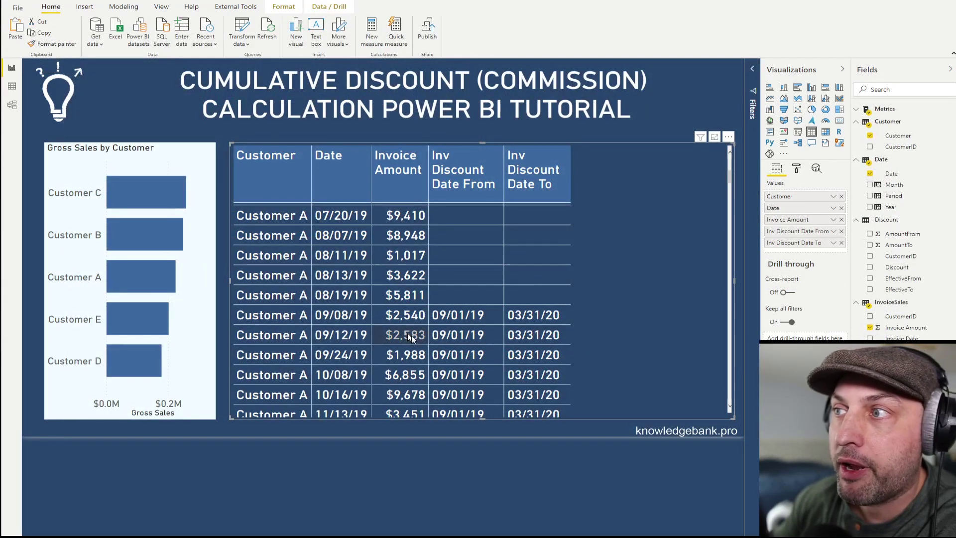
Compare Customer A's invoice dates before and after September 2019 with the discount period dates in the invoice table
scroll(476, 325, "down", 2)
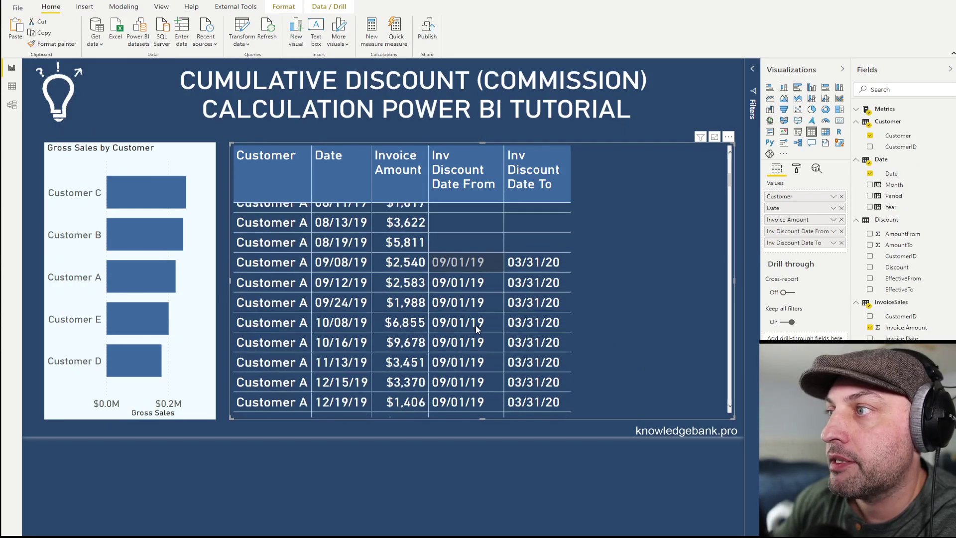
scroll(476, 325, "up", 5)
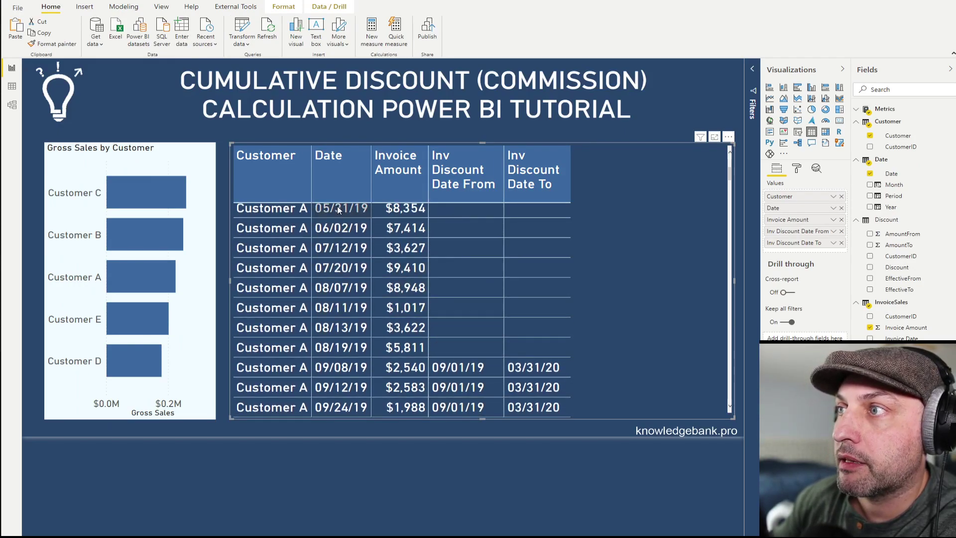
scroll(449, 372, "down", 2)
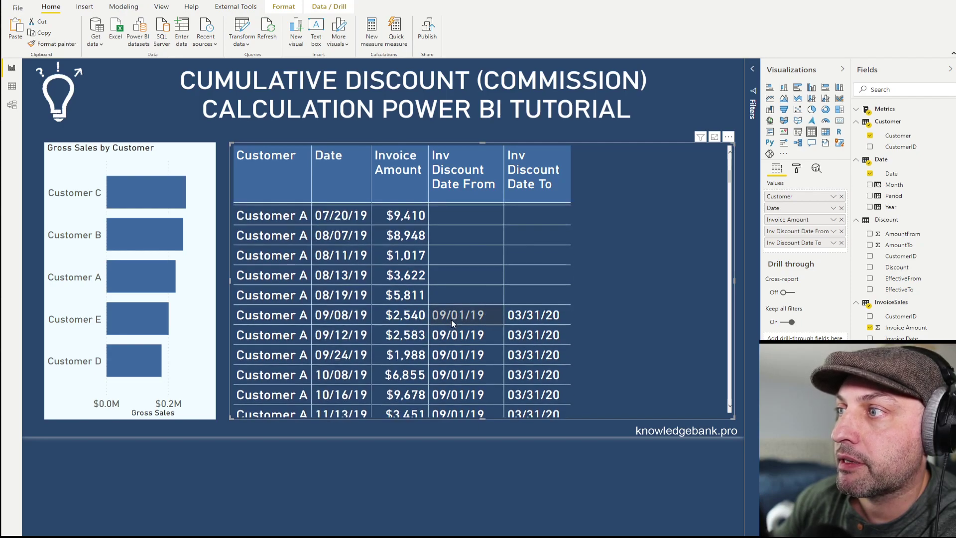
scroll(518, 372, "down", 2)
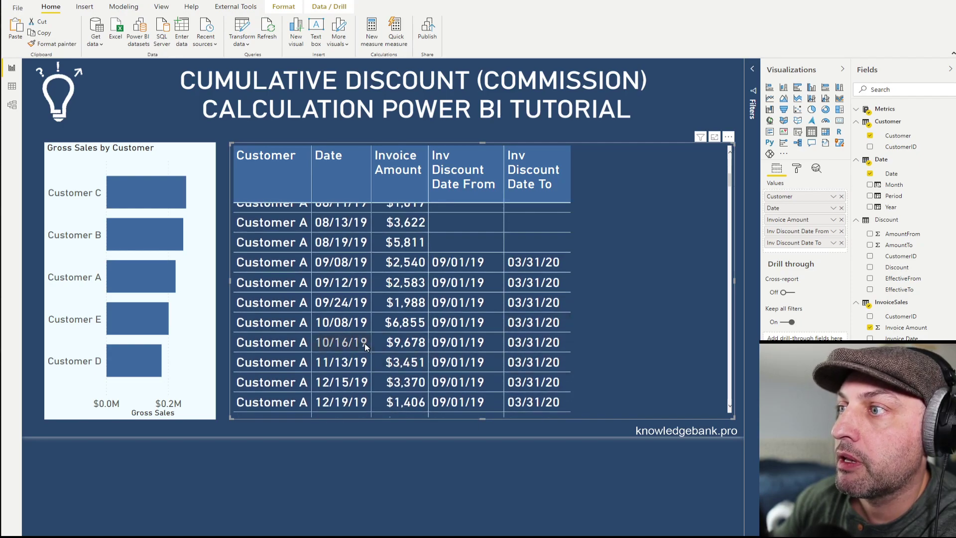
scroll(345, 326, "down", 4)
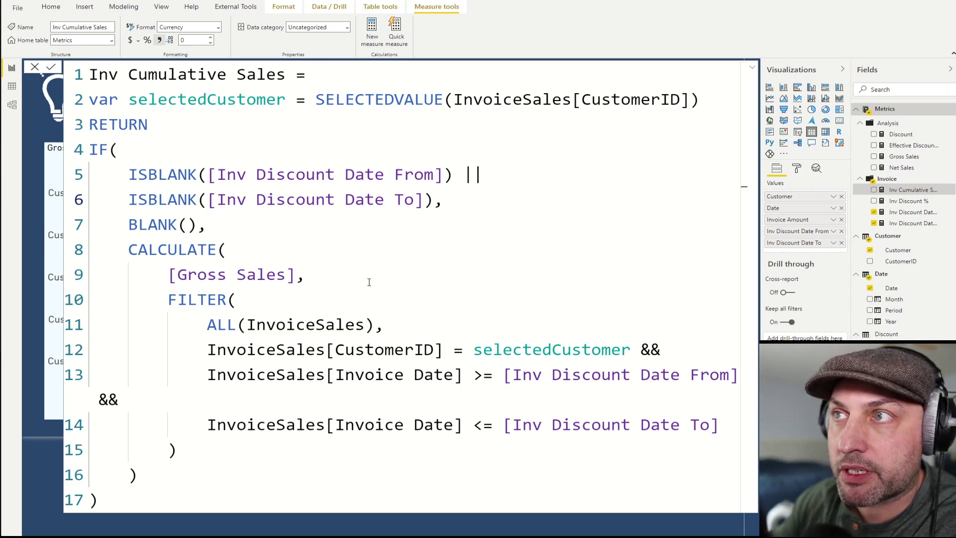
Examine the customer variable, blank-date checks, Gross Sales expression and filters in the Inv Cumulative Sales measure, plus its column in the invoice table
left_click_drag(712, 102, 75, 113)
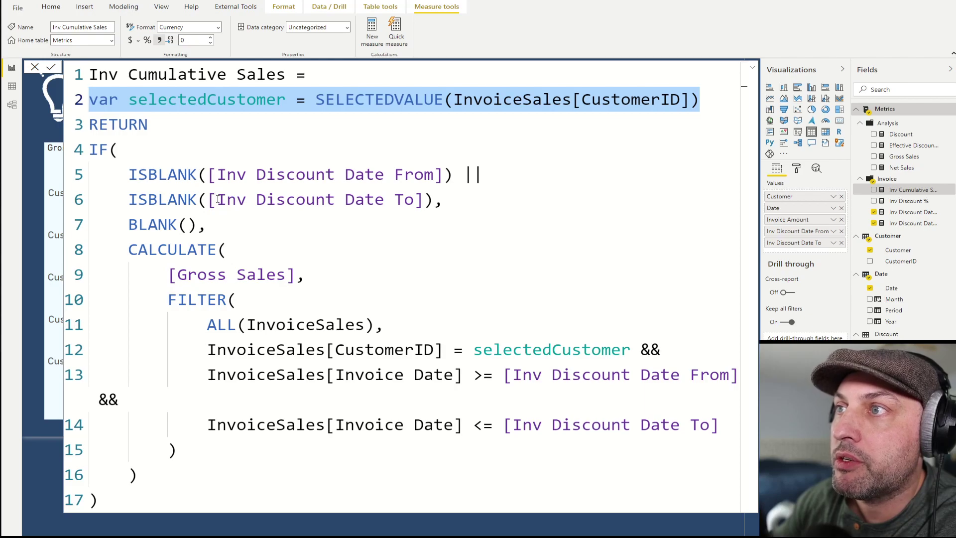
left_click_drag(436, 199, 90, 179)
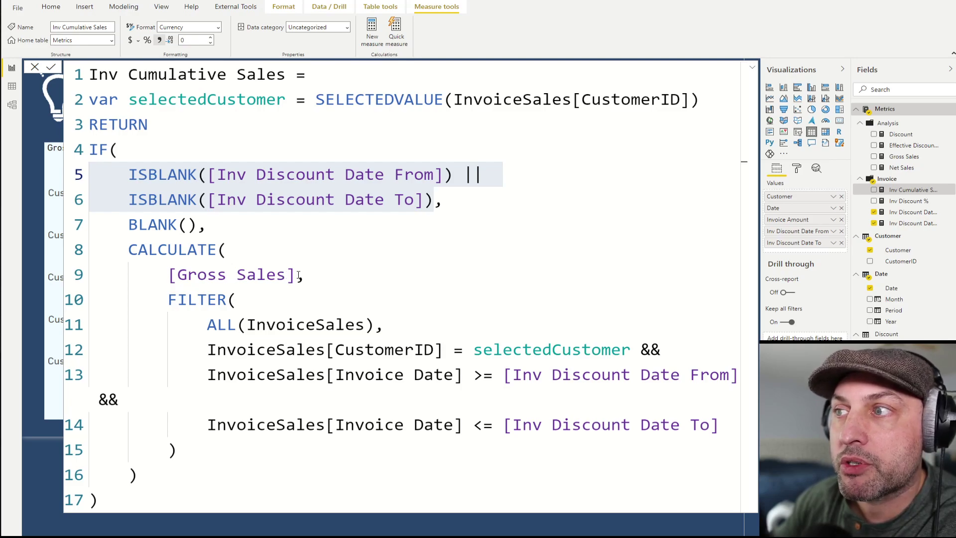
left_click_drag(298, 275, 173, 277)
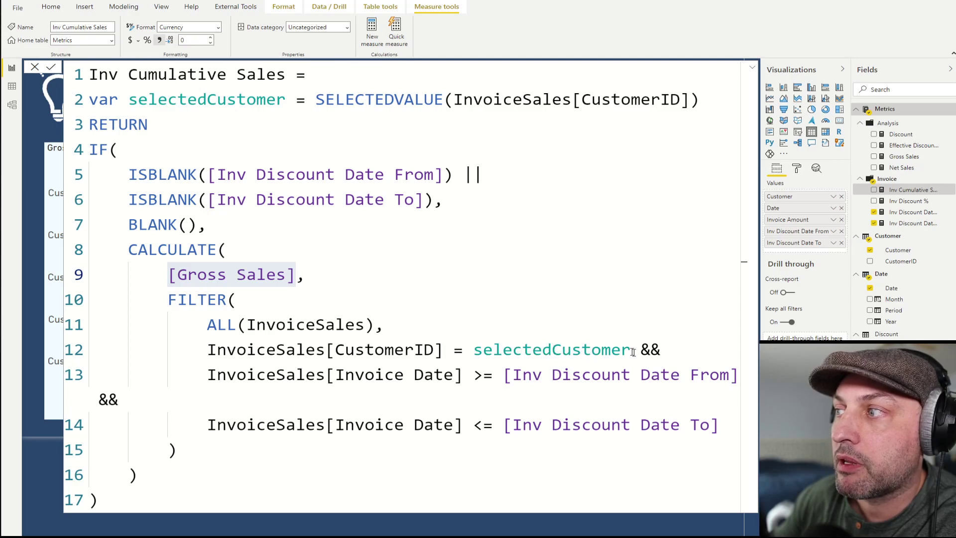
left_click_drag(632, 349, 472, 348)
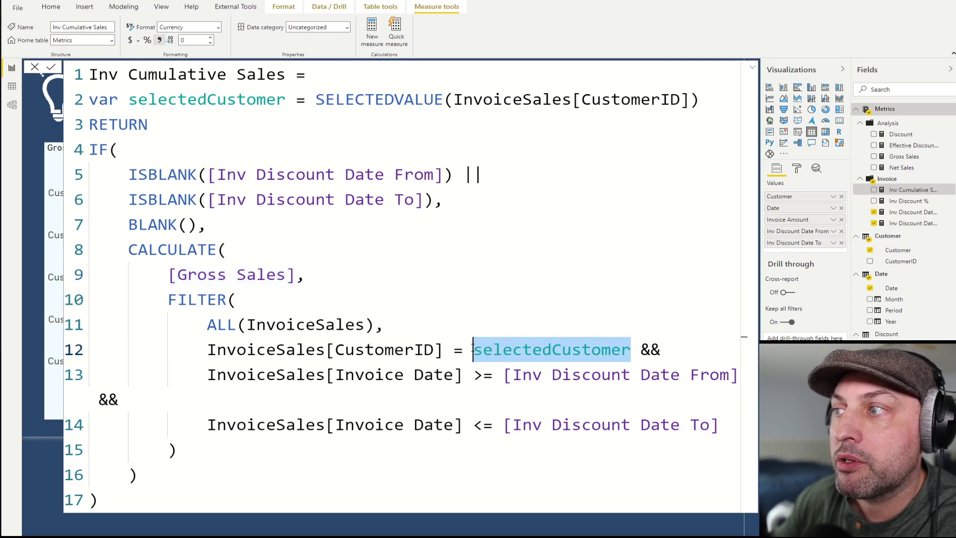
left_click_drag(468, 375, 206, 376)
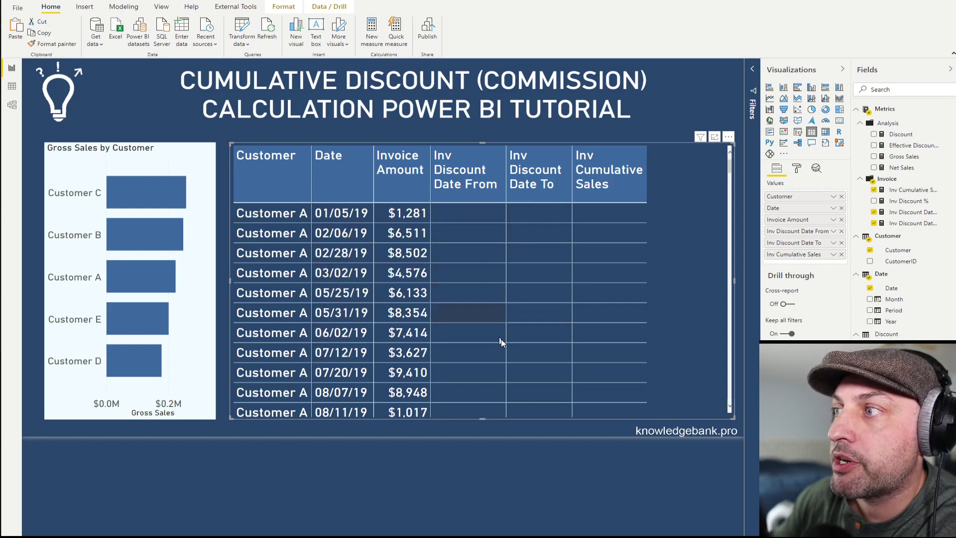
scroll(543, 347, "down", 10)
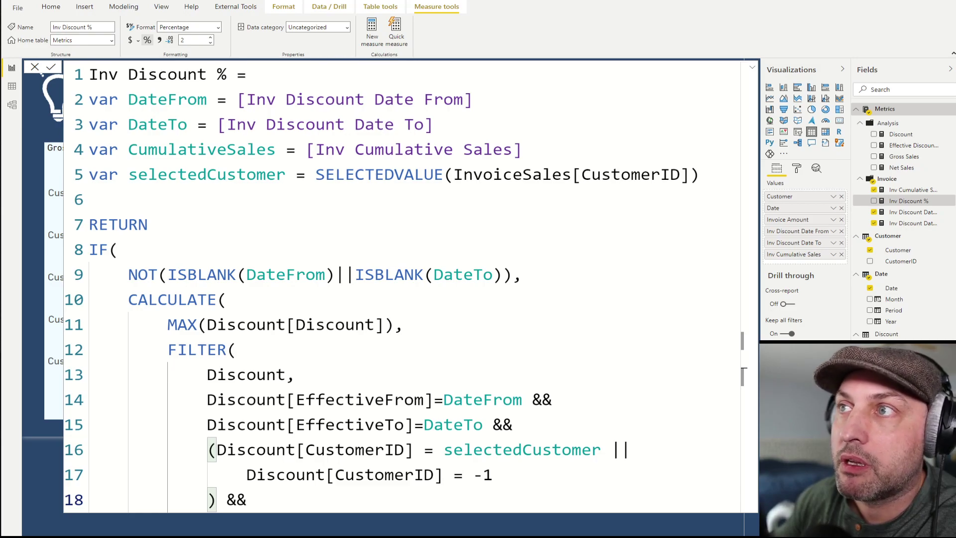
Examine the DateFrom, DateTo, CumulativeSales and selectedCustomer variables in the Inv Discount % measure
left_click_drag(702, 176, 394, 176)
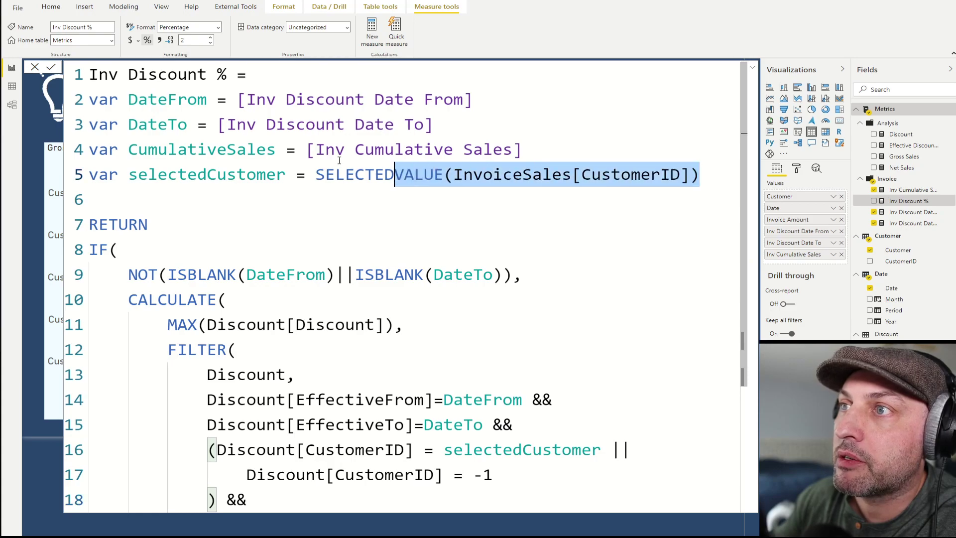
left_click_drag(339, 161, 88, 99)
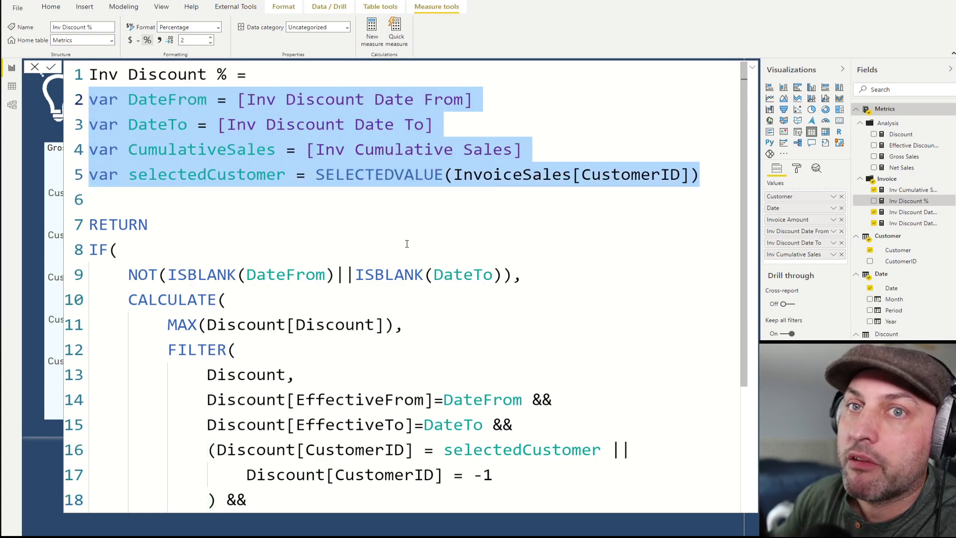
left_click(453, 99)
left_click(198, 99)
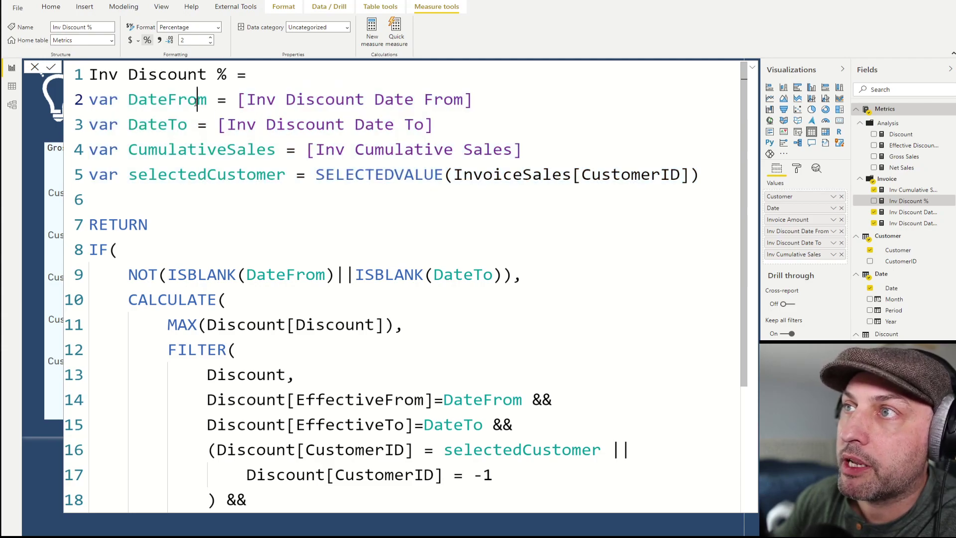
left_click(157, 125)
left_click(217, 150)
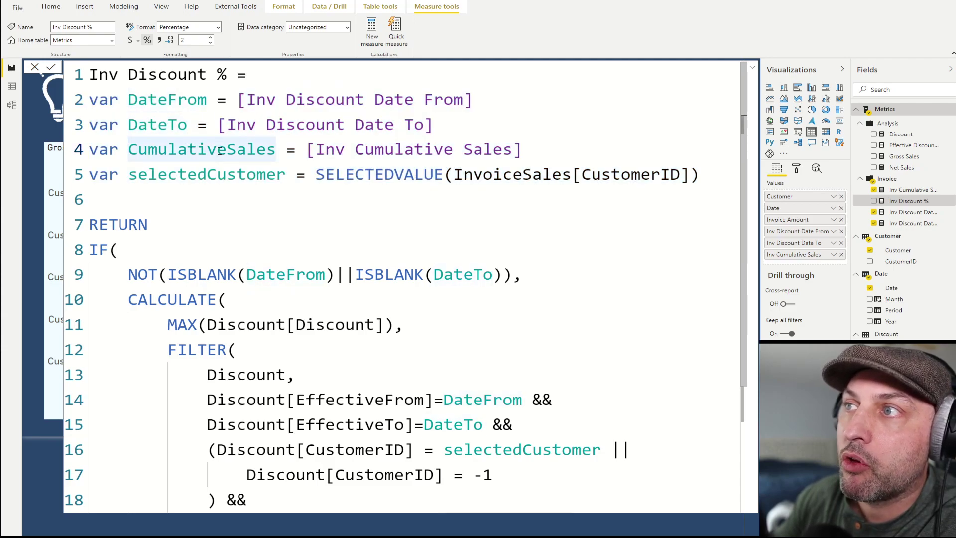
left_click(232, 175)
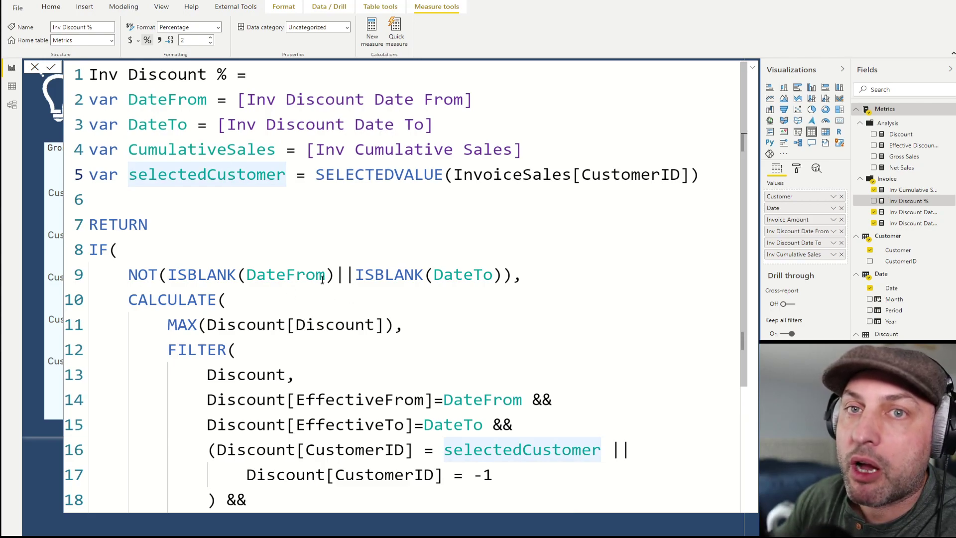
Examine the NOT(ISBLANK) date condition, the Discount[Discount] column inside MAX and the filtered Discount table in the Inv Discount % measure
scroll(380, 95, "down", 2)
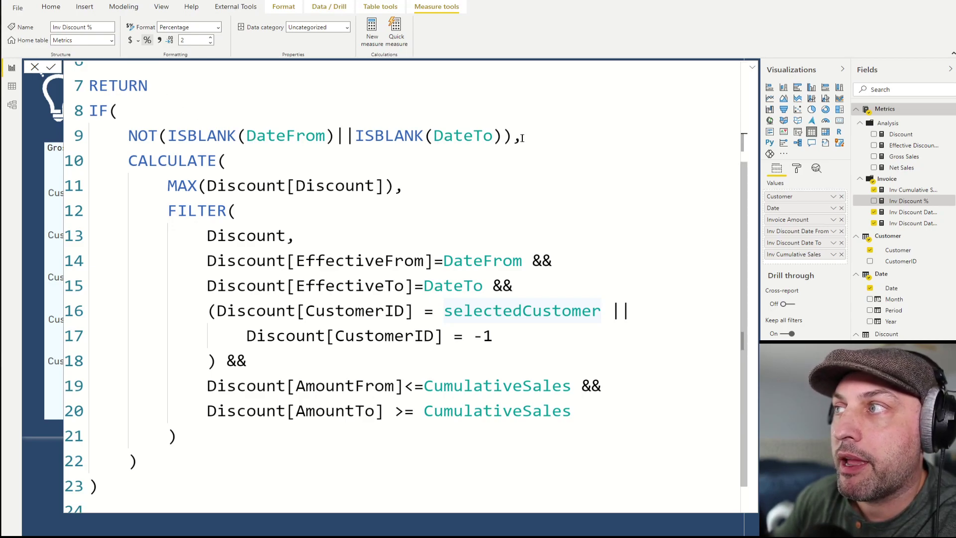
left_click_drag(522, 138, 133, 134)
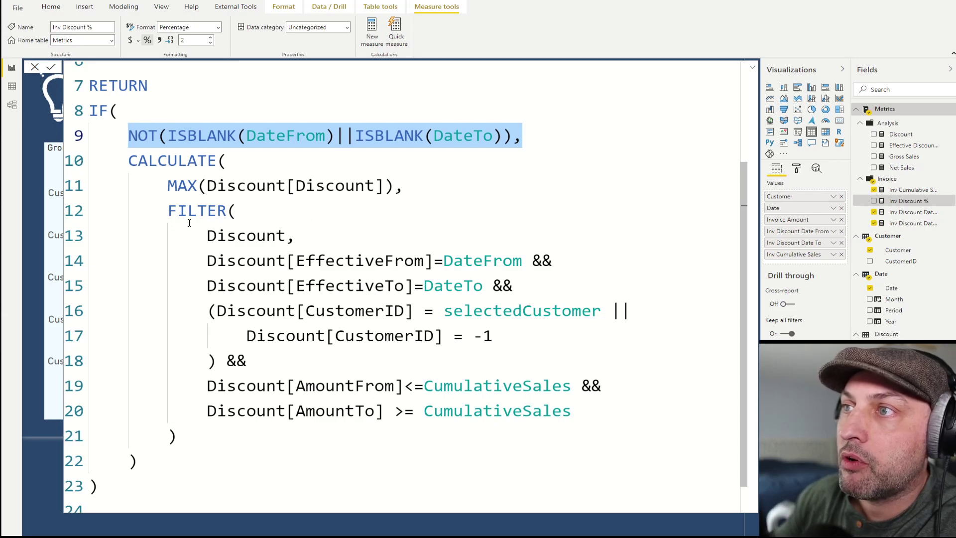
left_click_drag(385, 186, 207, 186)
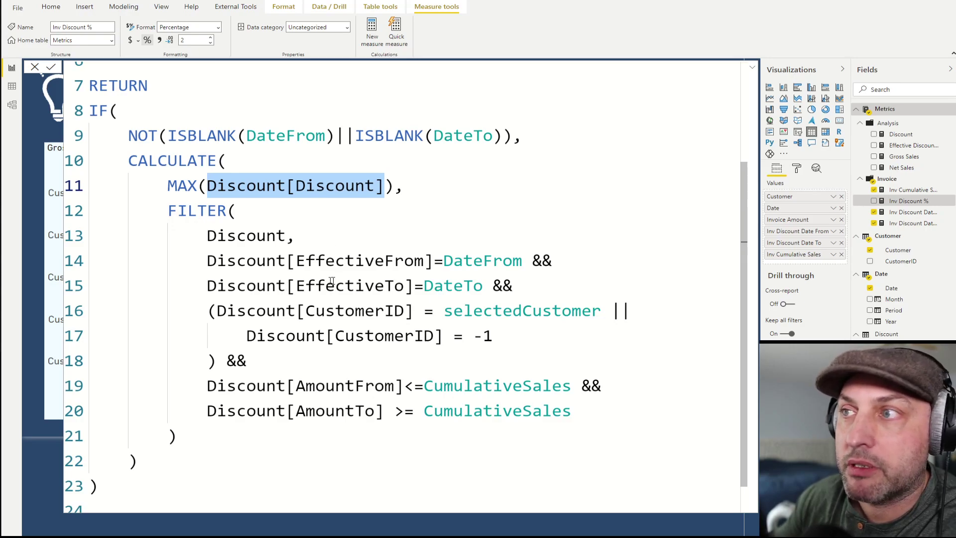
double_click(280, 242)
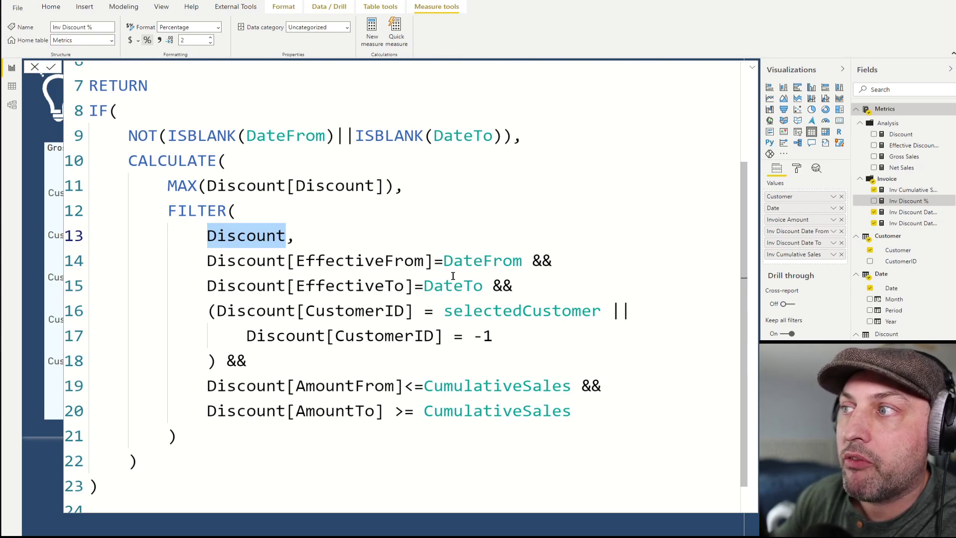
Examine the EffectiveFrom, EffectiveTo and two alternative CustomerID filter conditions in the Inv Discount % measure, along with its MAX function
left_click_drag(434, 261, 217, 264)
left_click_drag(414, 286, 207, 286)
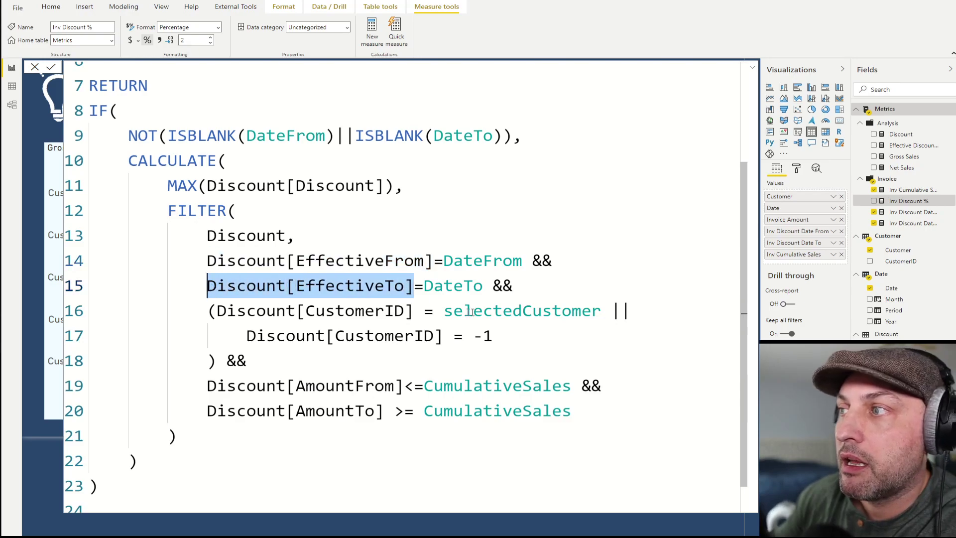
left_click_drag(602, 310, 217, 312)
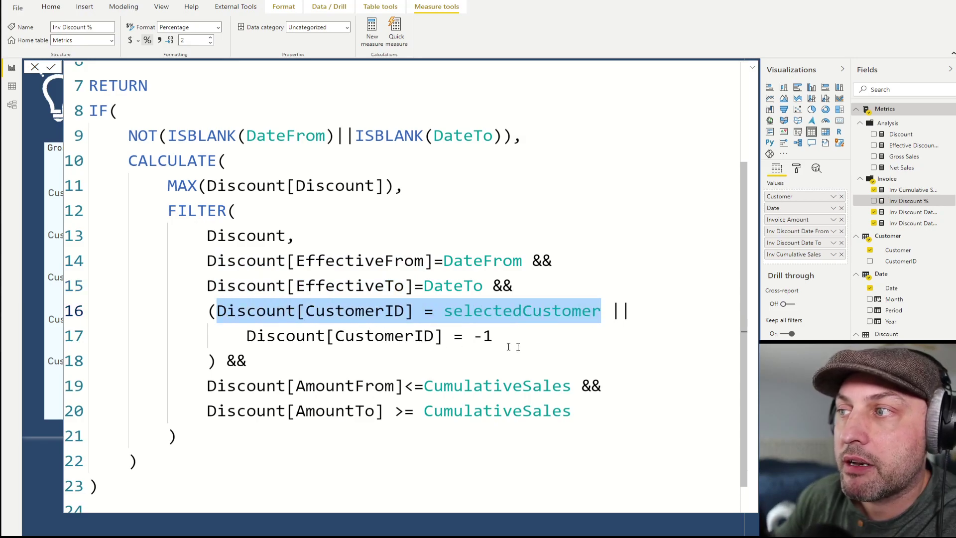
left_click_drag(493, 336, 245, 336)
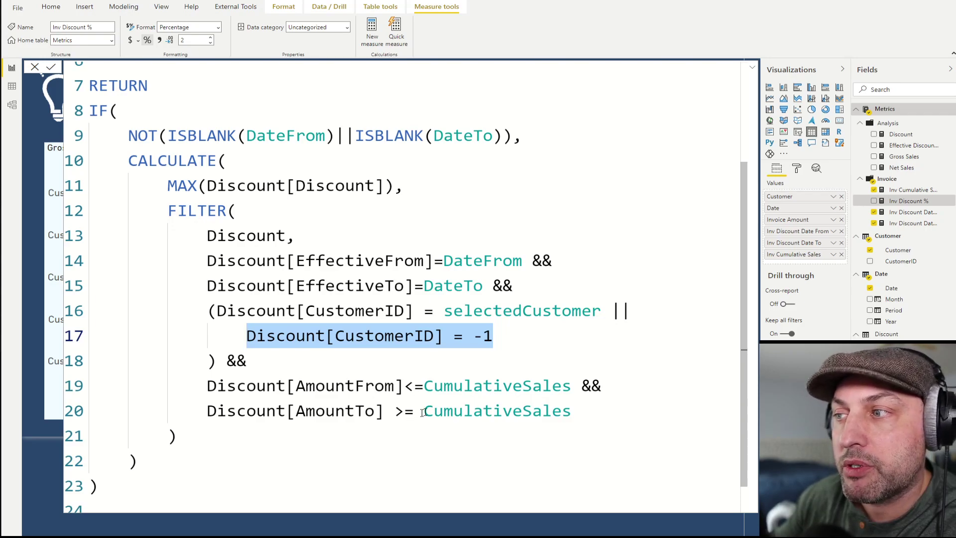
double_click(187, 188)
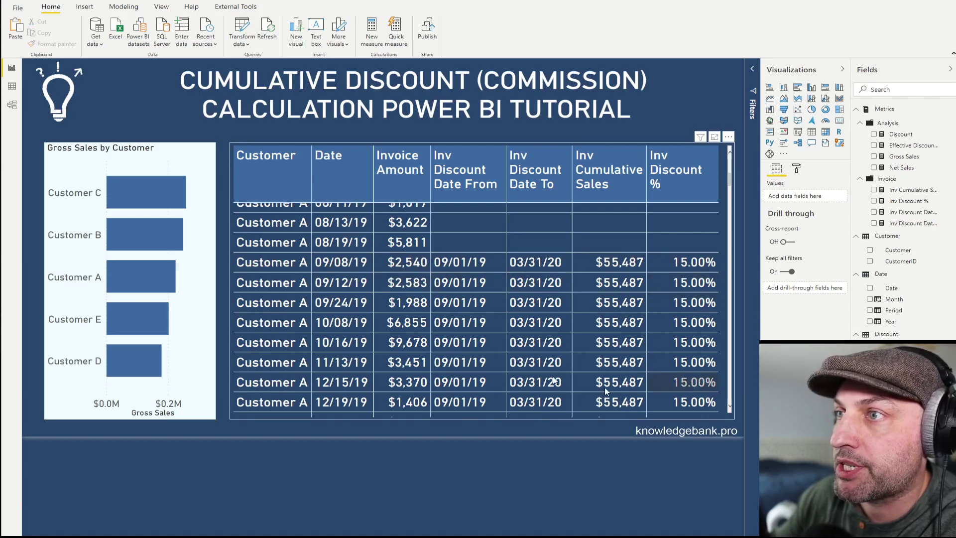
Filter the invoice table by each customer in the Gross Sales by Customer chart and compare their cumulative sales and discount percentages
left_click(151, 238)
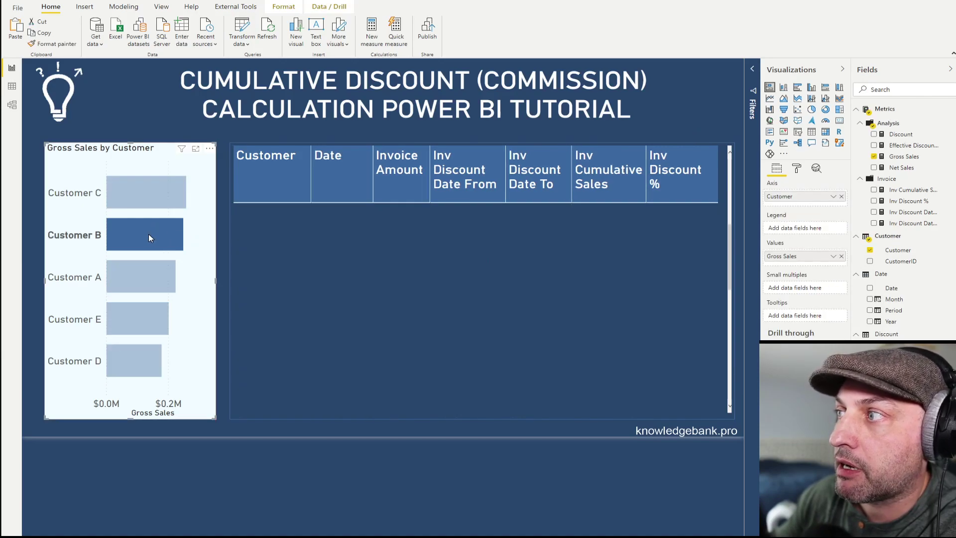
scroll(682, 334, "down", 2)
scroll(682, 335, "down", 2)
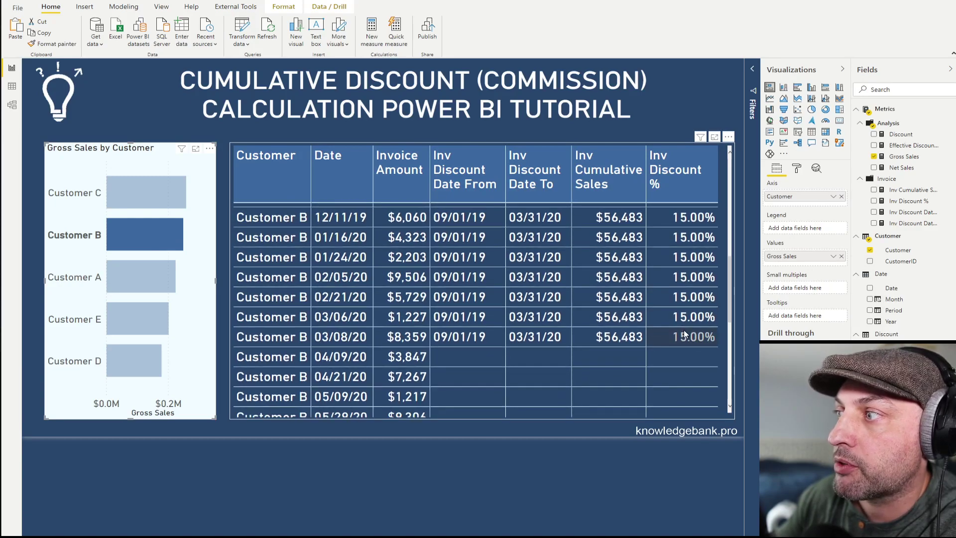
left_click(141, 208)
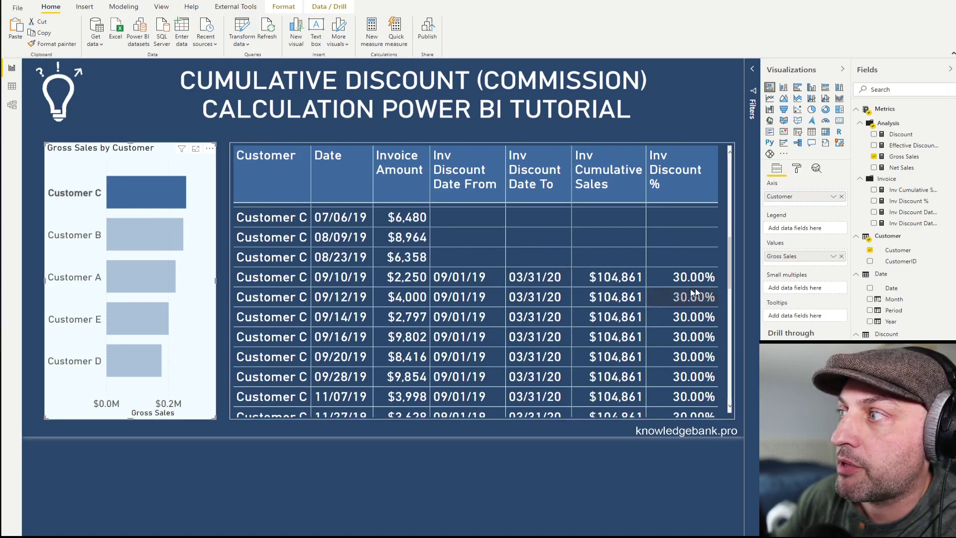
left_click(132, 234)
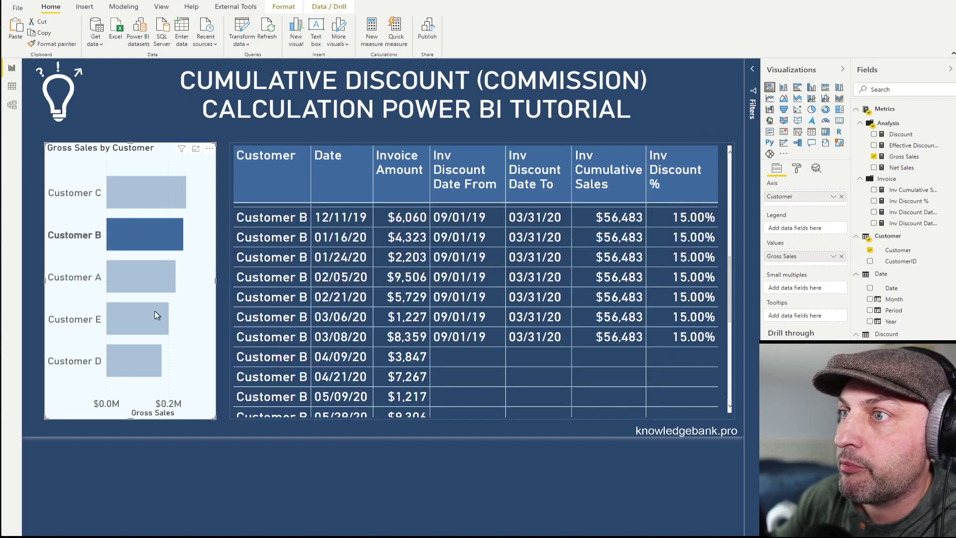
left_click(141, 277)
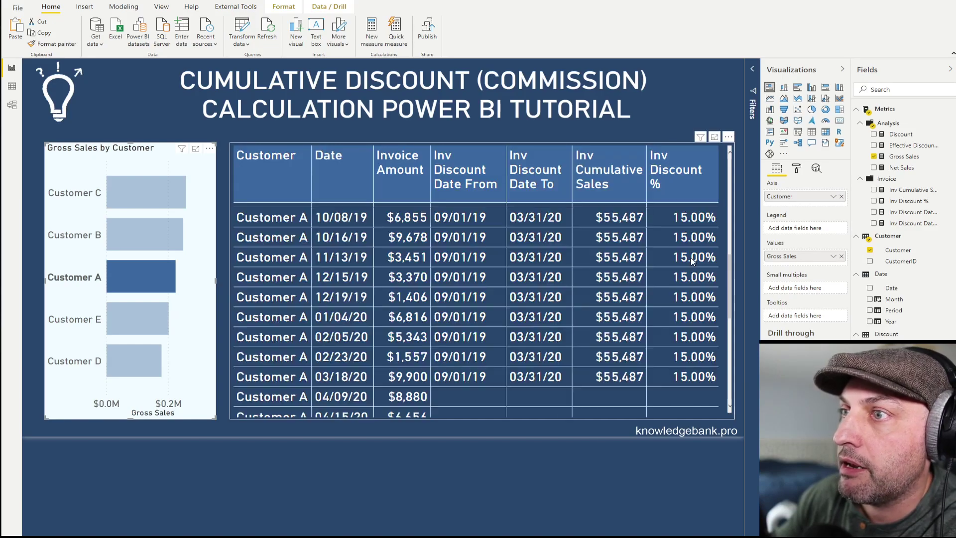
left_click(153, 330)
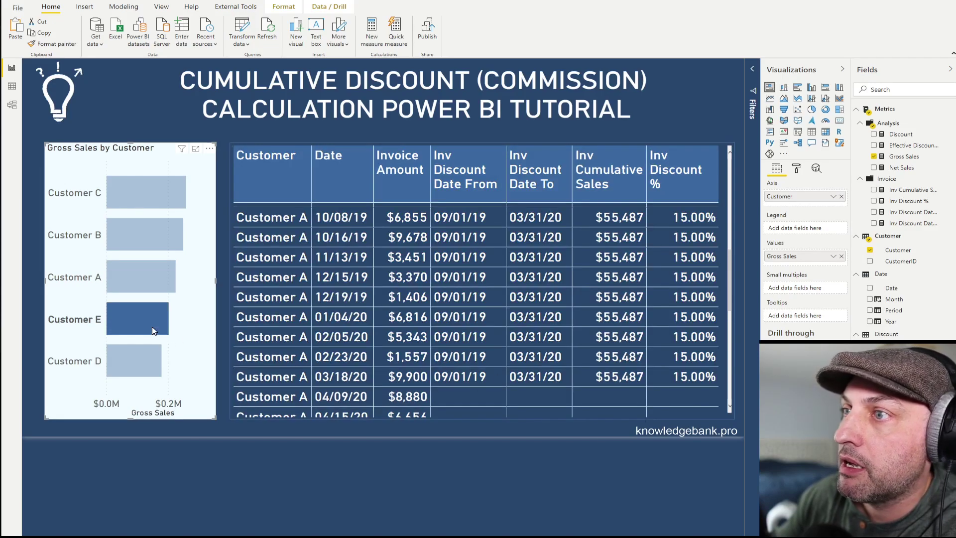
left_click(134, 366)
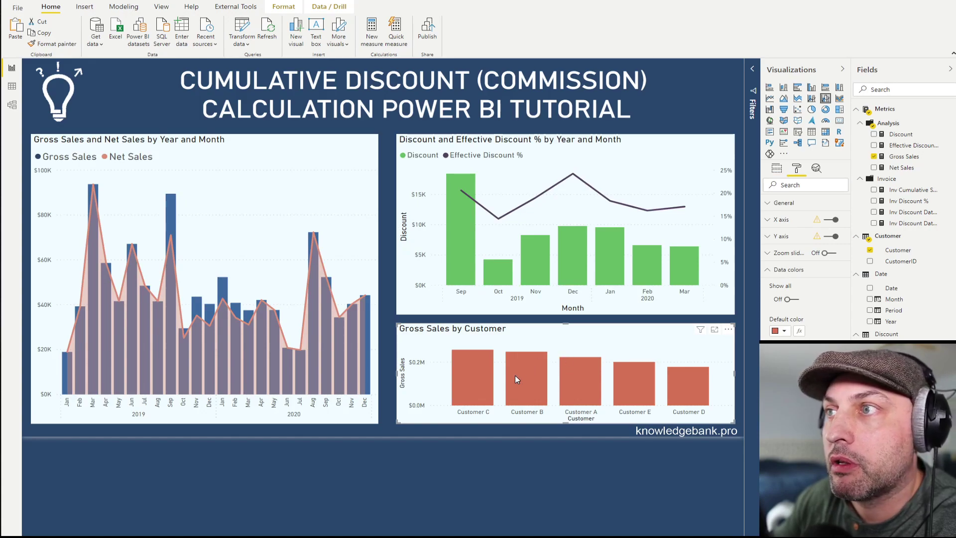
Examine the Gross Sales and Net Sales chart and the Discount and Effective Discount % chart by year and month
left_click(250, 177)
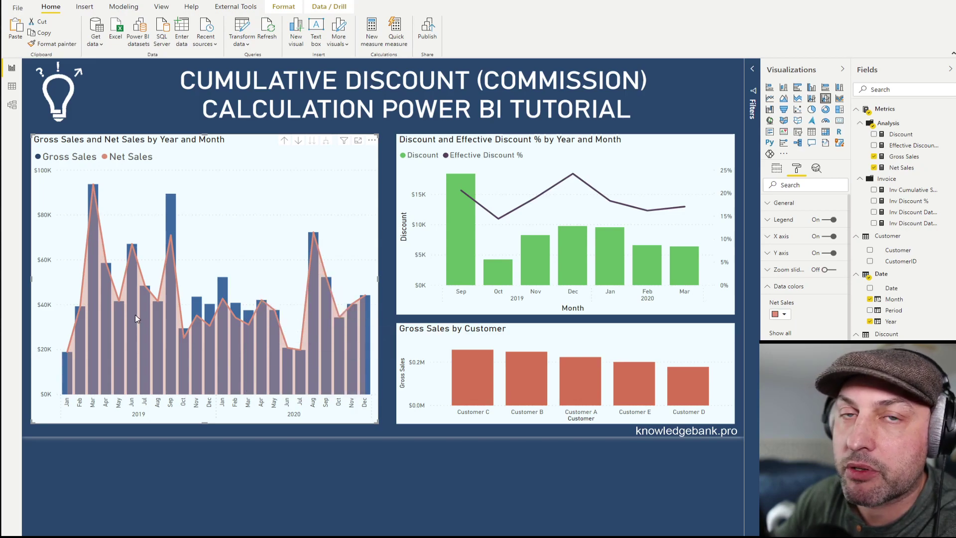
left_click(534, 185)
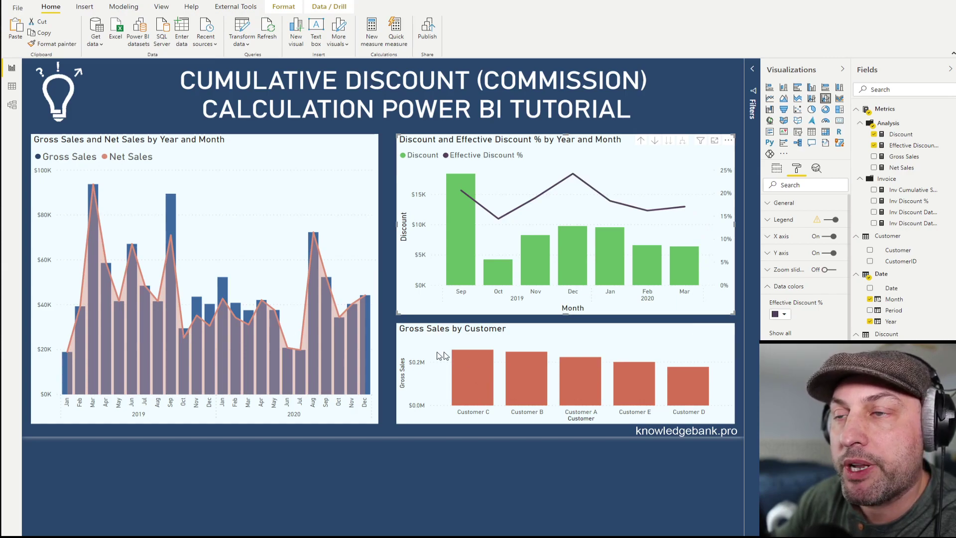
Filter the monthly charts by each customer in turn to compare effective discount percentages, and clear the customer selection
mouse_move(489, 383)
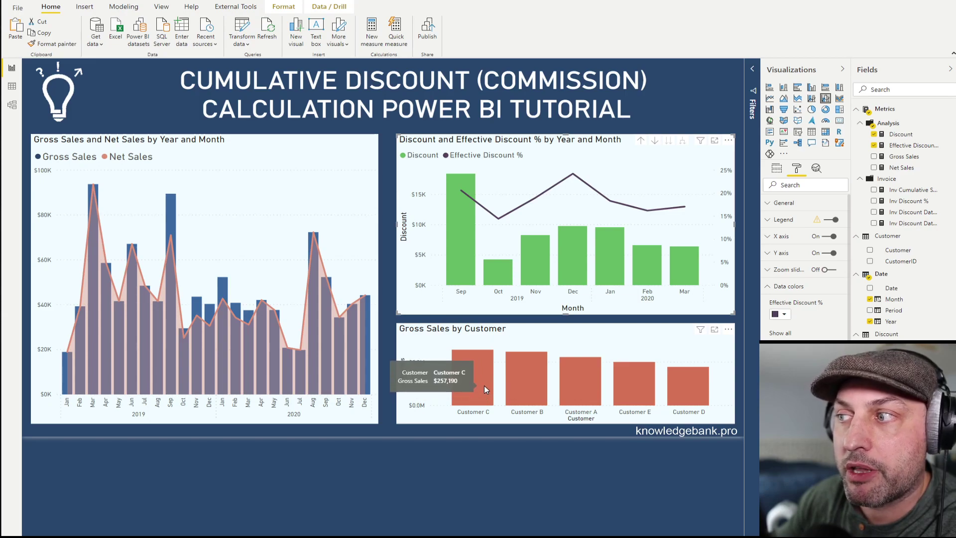
left_click(482, 386)
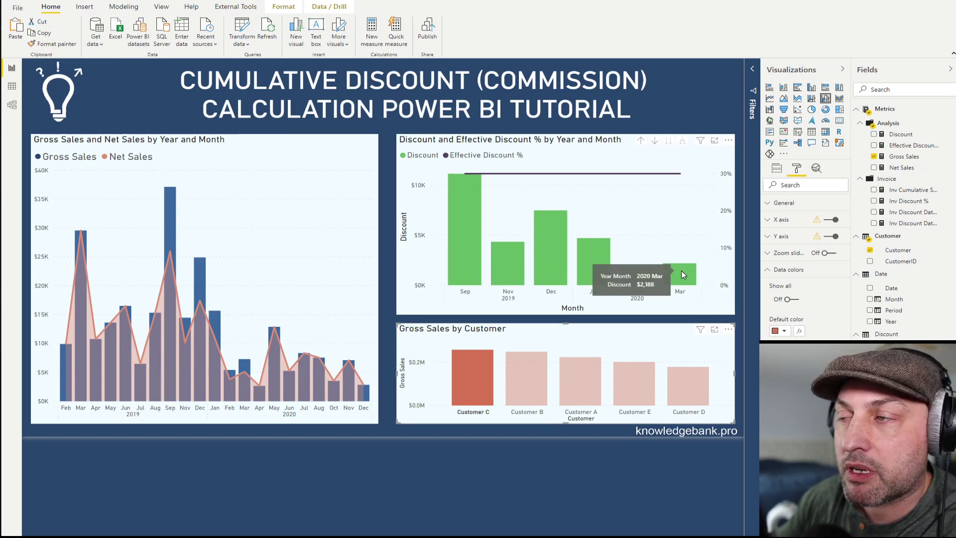
left_click(528, 398)
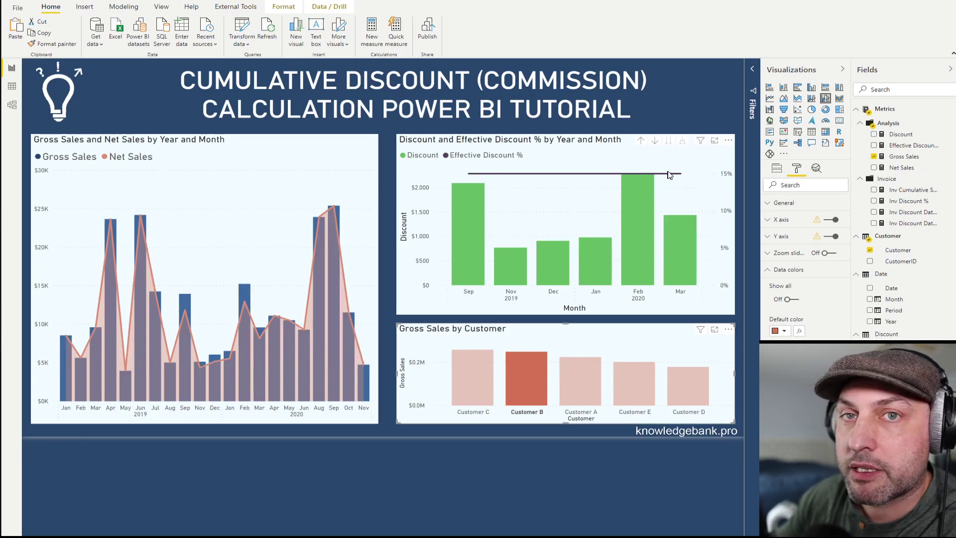
left_click(566, 387)
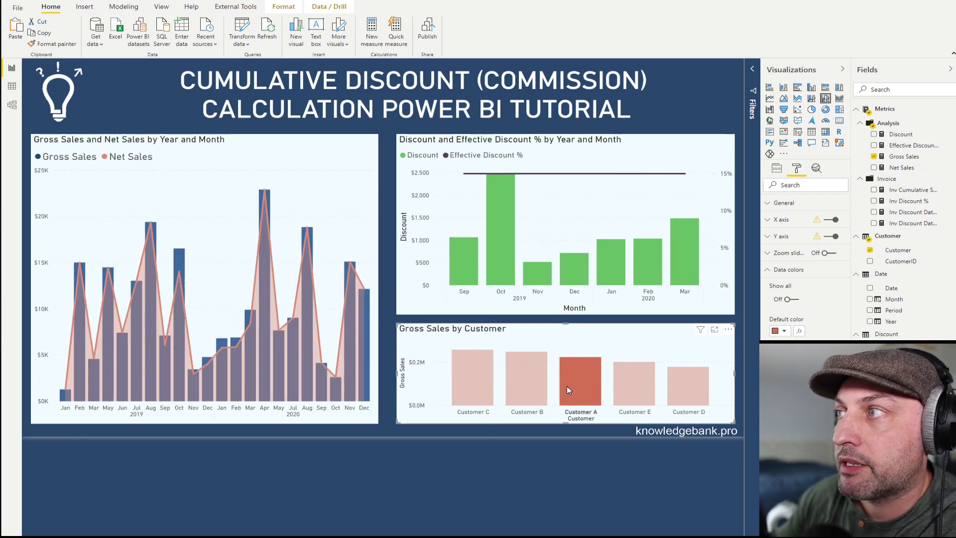
left_click(484, 402)
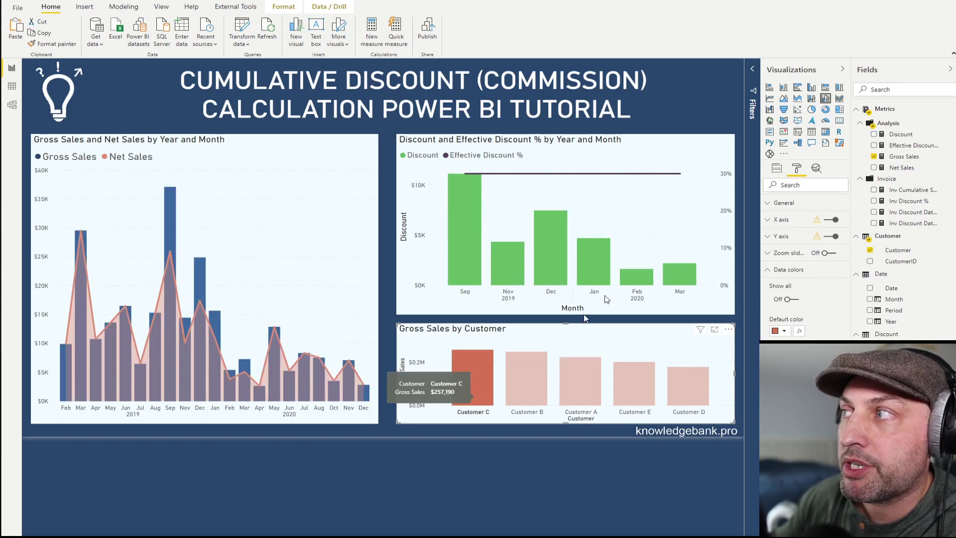
left_click(642, 392)
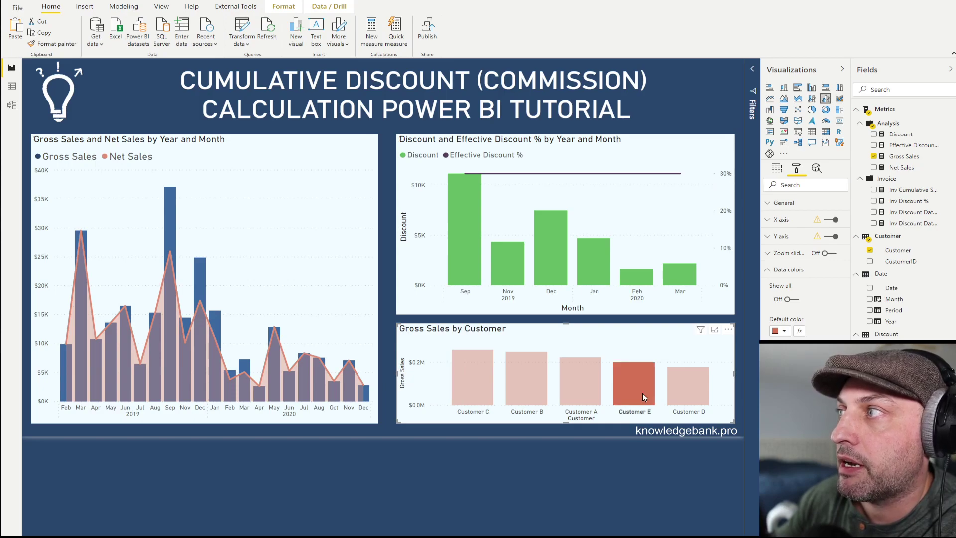
left_click(689, 394)
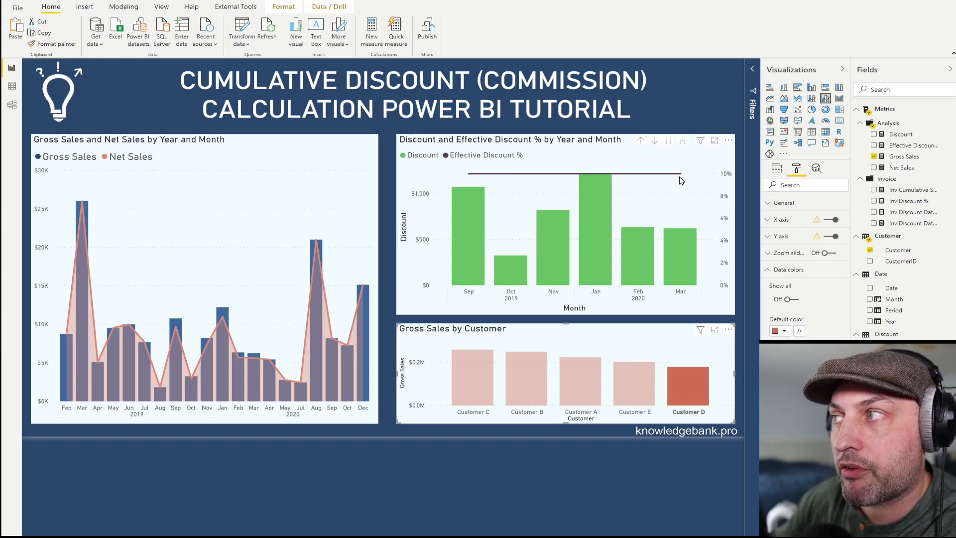
mouse_move(682, 184)
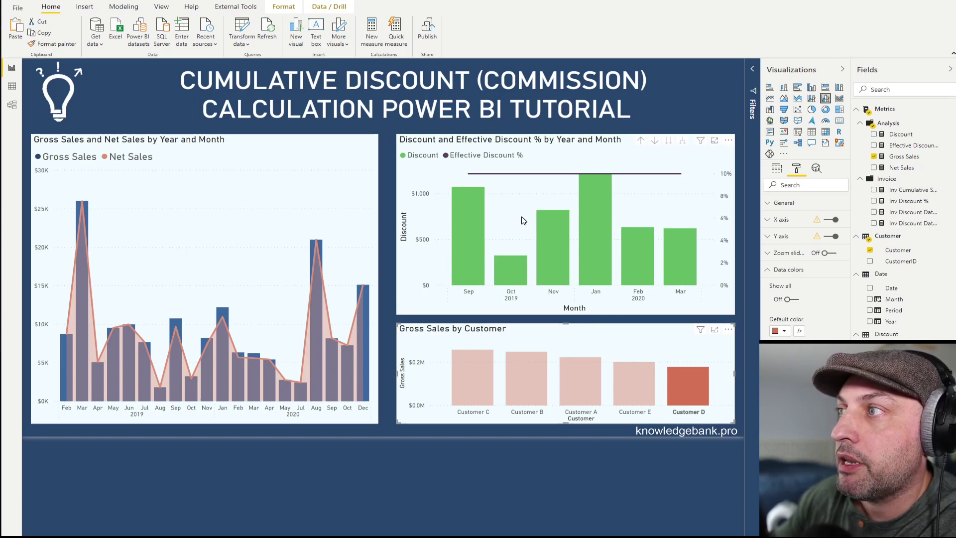
left_click(527, 231)
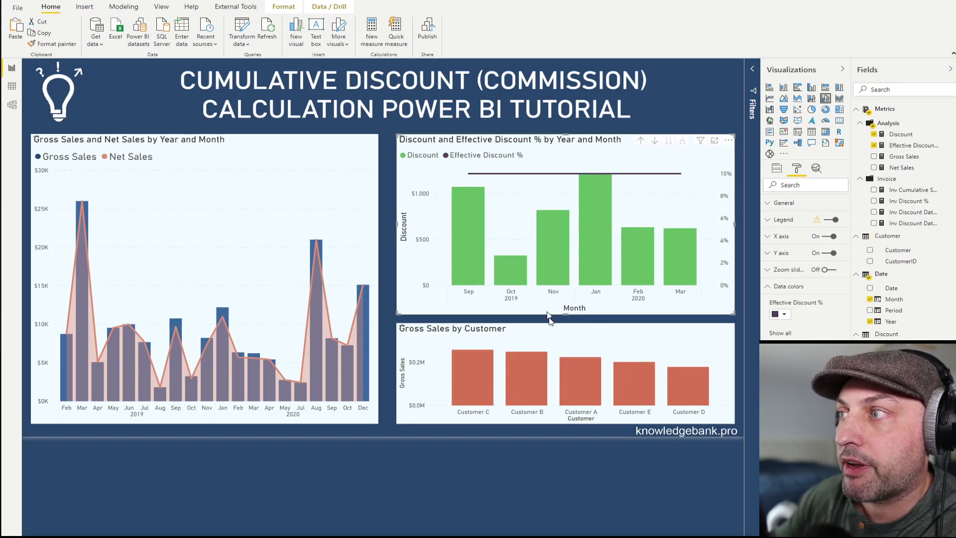